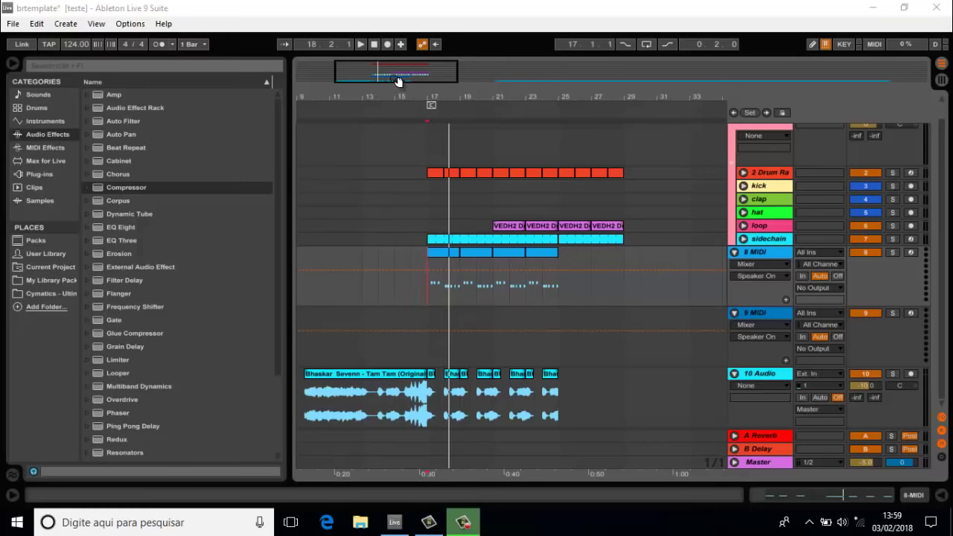
Listen to the reference song on the 10 Audio track from bar 49 and again from bar 50
{"action": "left_click_drag", "start_coordinate": [395, 75], "coordinate": [395, 76]}
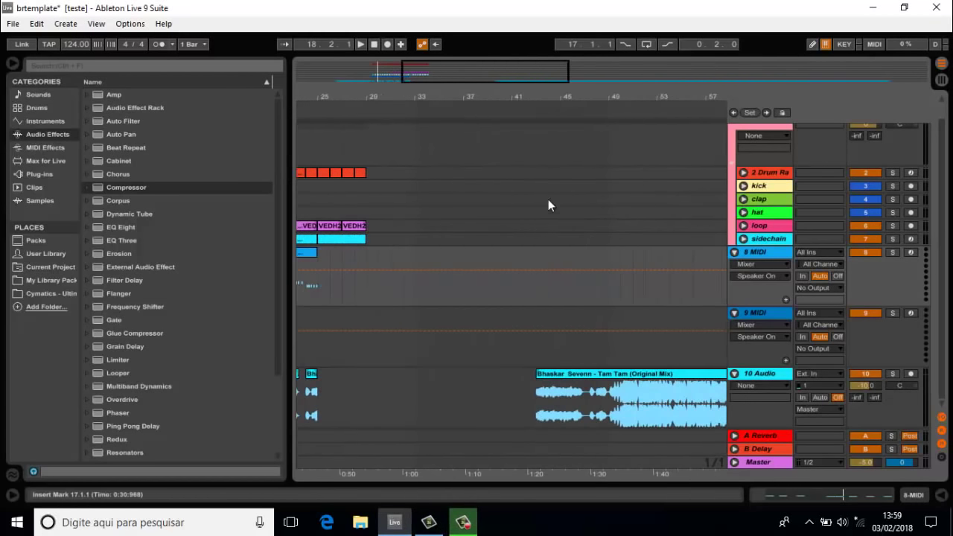
{"action": "left_click", "coordinate": [607, 405]}
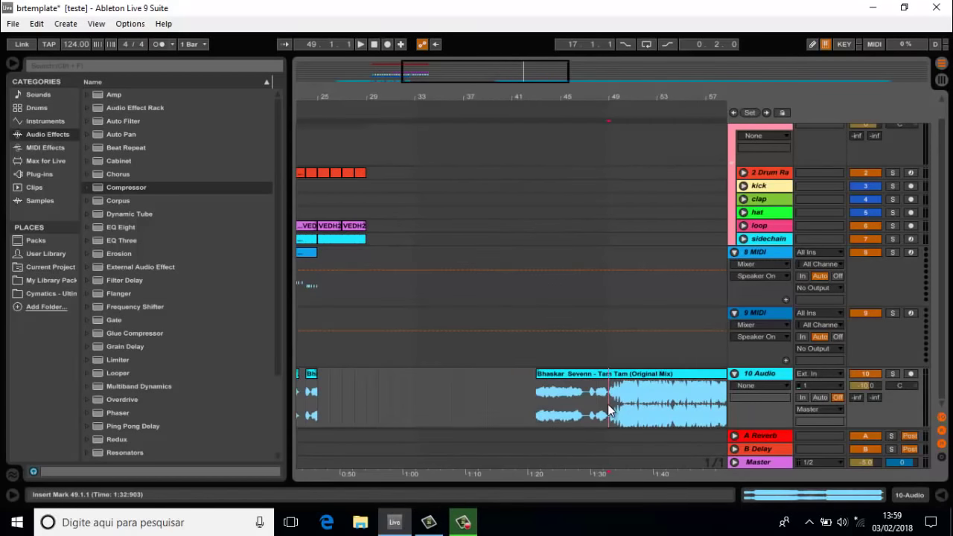
{"action": "left_click_drag", "start_coordinate": [527, 79], "coordinate": [540, 75]}
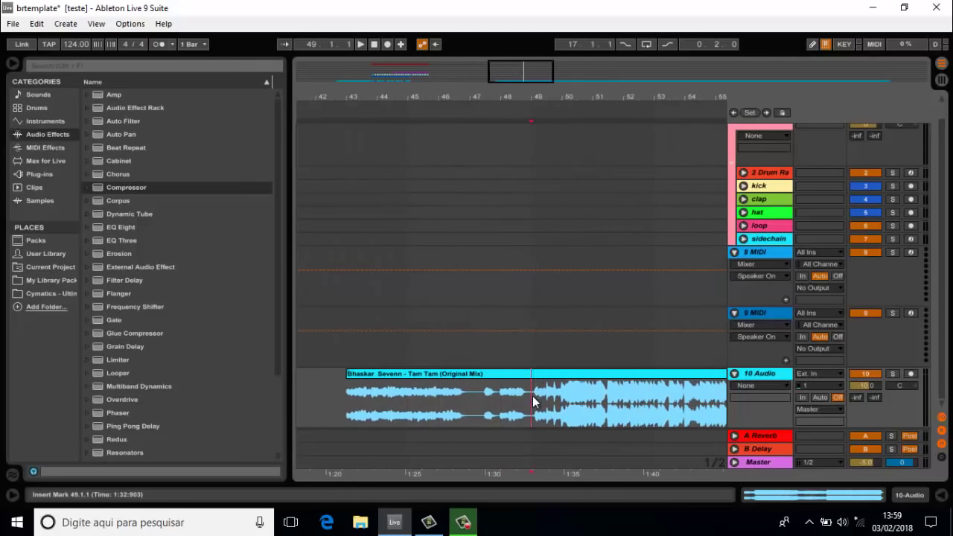
{"action": "key", "text": "space"}
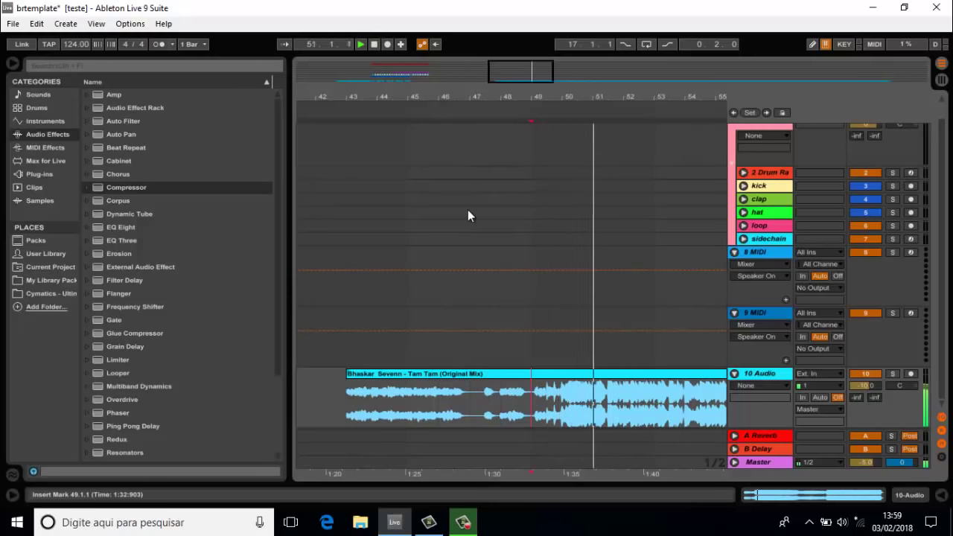
{"action": "key", "text": "space"}
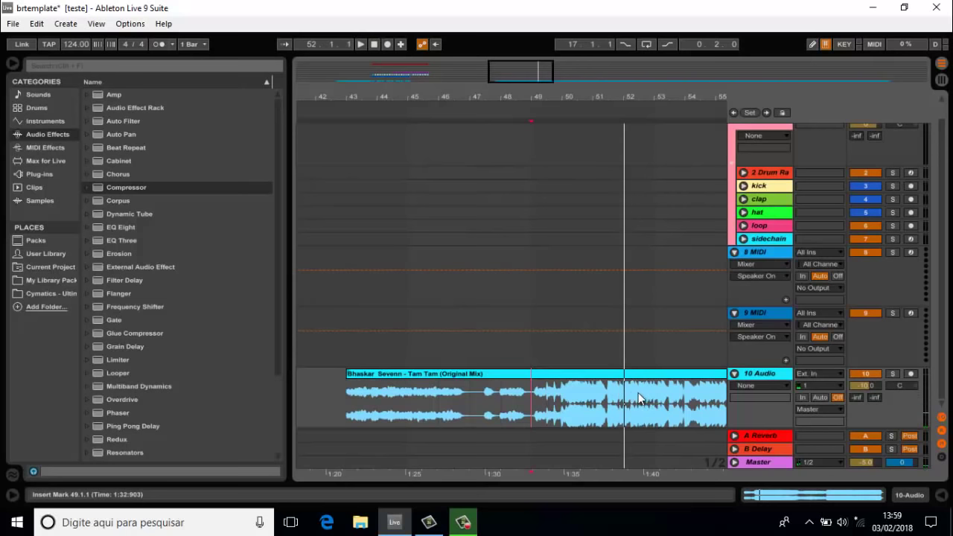
{"action": "left_click", "coordinate": [562, 402]}
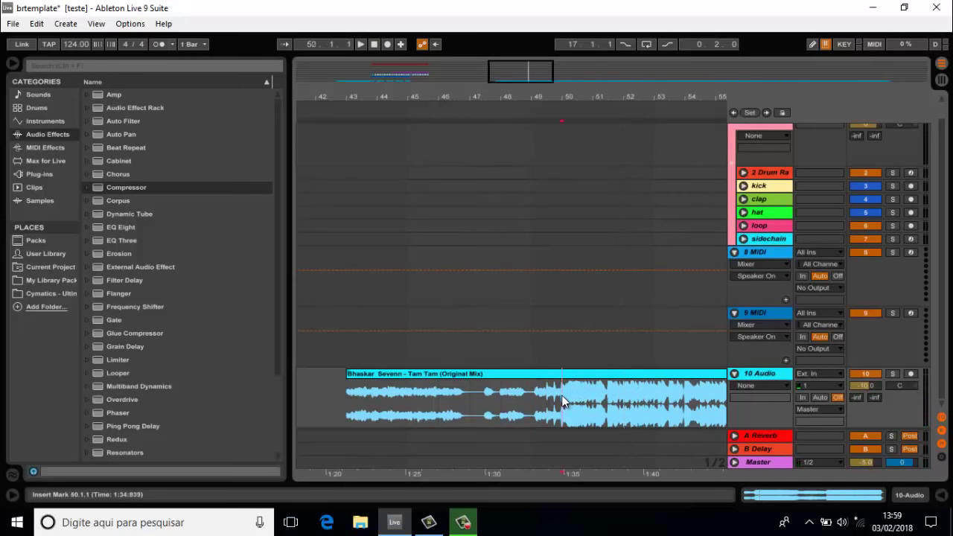
{"action": "key", "text": "space"}
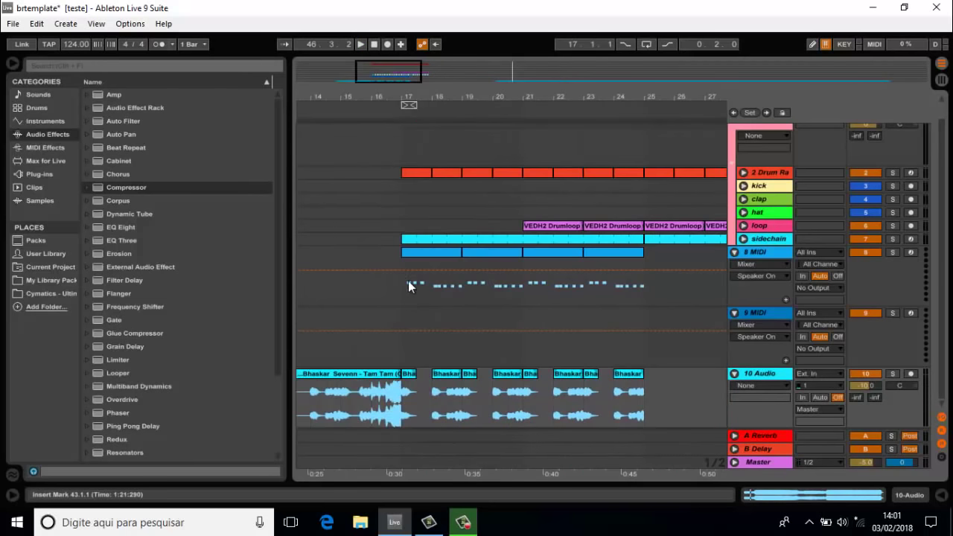
Play the arrangement from bar 17 to hear the drop
{"action": "left_click", "coordinate": [404, 294]}
{"action": "key", "text": "space"}
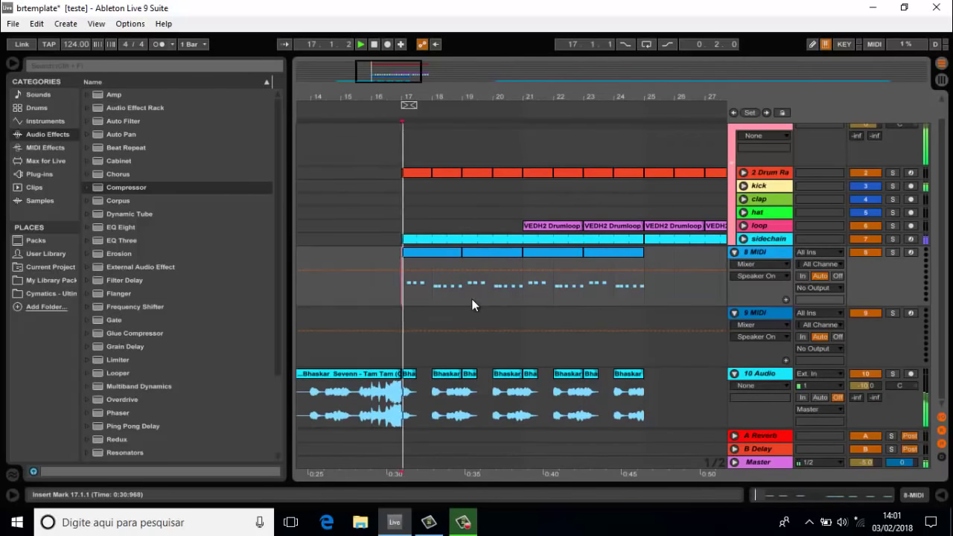
{"action": "left_click", "coordinate": [326, 403]}
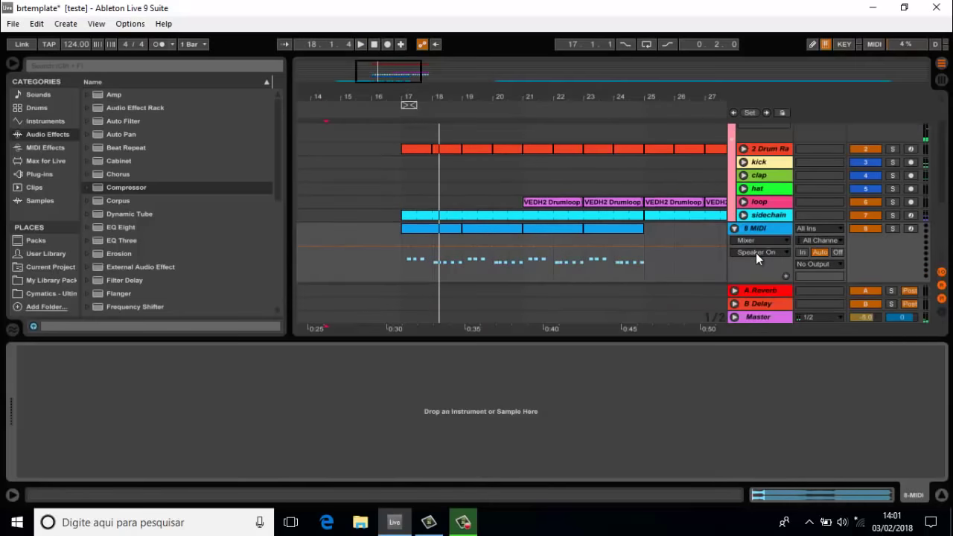
Load the Sylenth1 plug-in onto the 8 MIDI track and close its window
{"action": "double_click", "coordinate": [755, 252]}
{"action": "scroll", "coordinate": [562, 199], "scroll_direction": "down", "scroll_amount": 1}
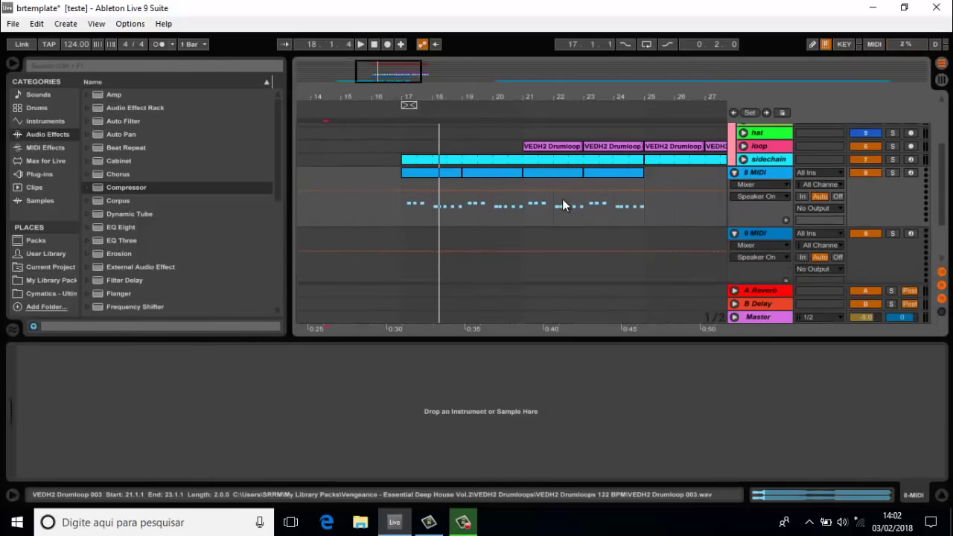
{"action": "left_click", "coordinate": [24, 177]}
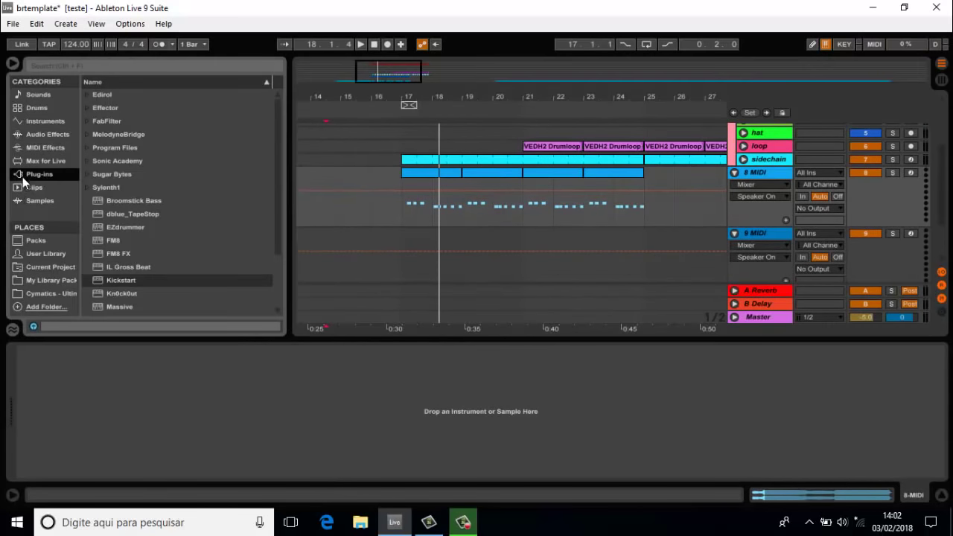
{"action": "left_click", "coordinate": [86, 188]}
{"action": "left_click", "coordinate": [118, 200]}
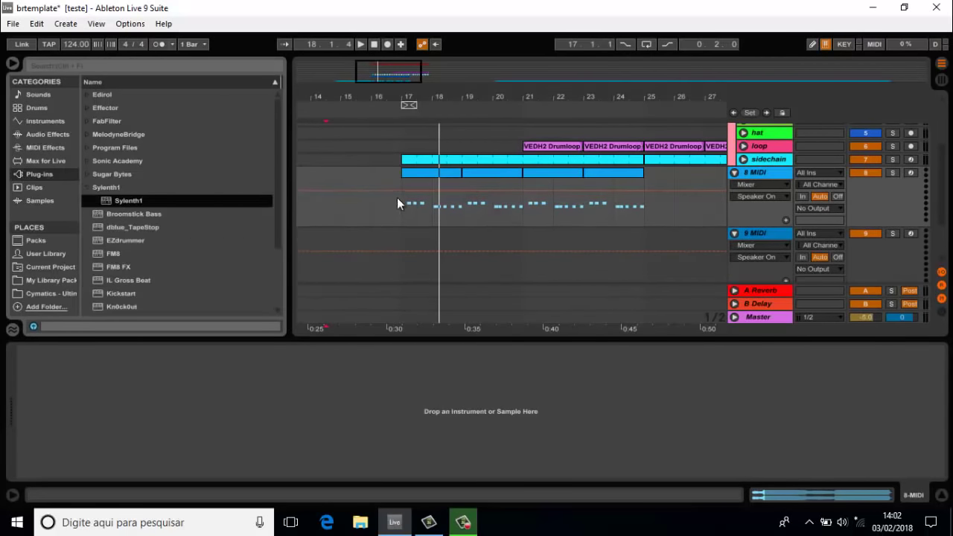
{"action": "key", "text": "Return"}
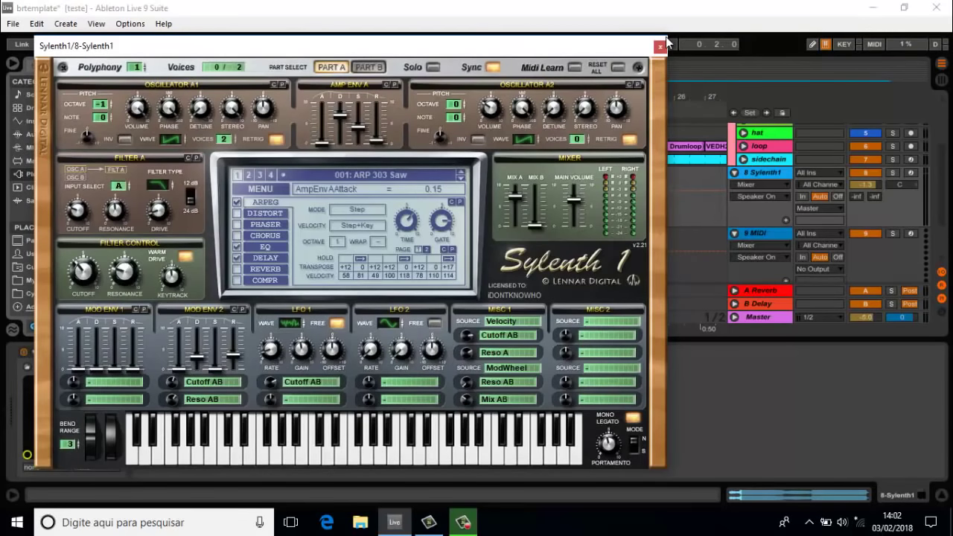
{"action": "left_click", "coordinate": [660, 47]}
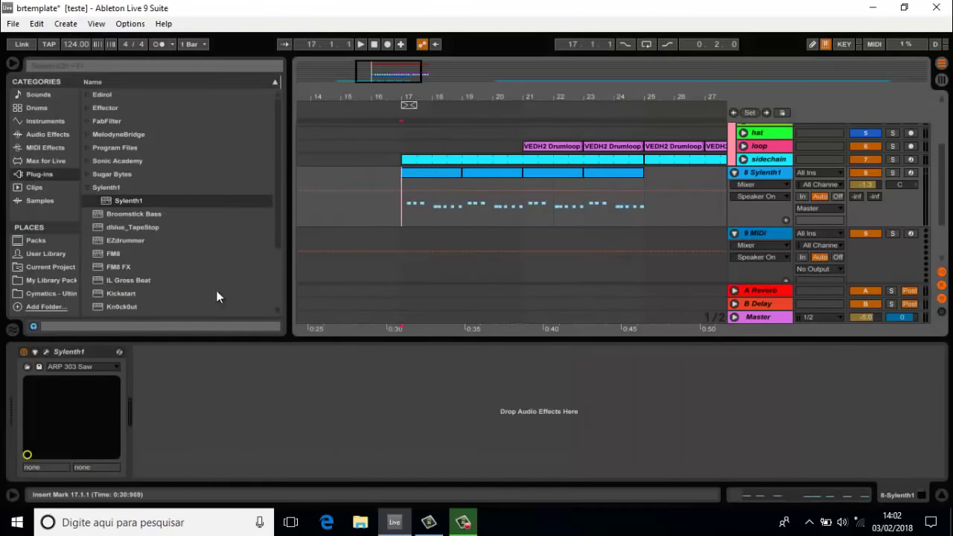
Reset Sylenth1 to its Init preset and close the plug-in window
{"action": "left_click", "coordinate": [45, 352]}
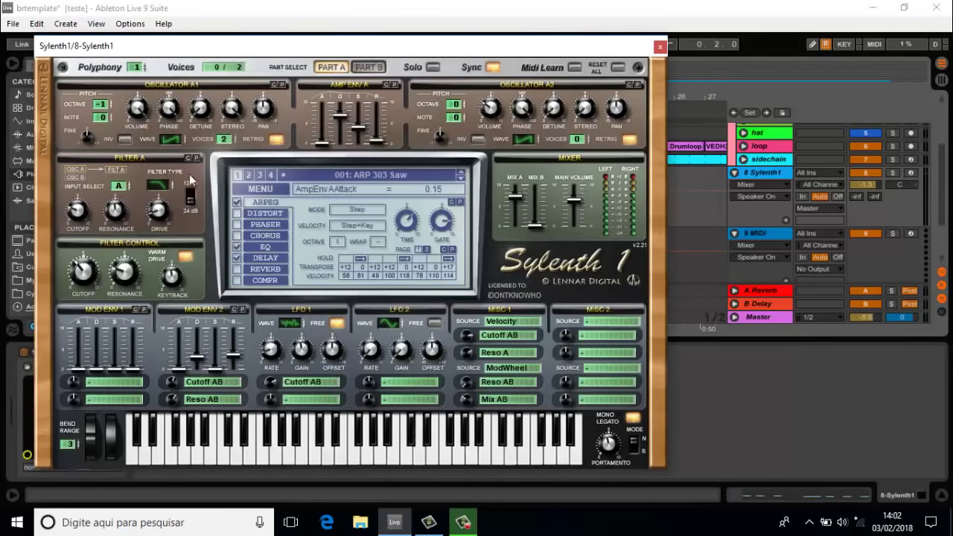
{"action": "left_click", "coordinate": [248, 189]}
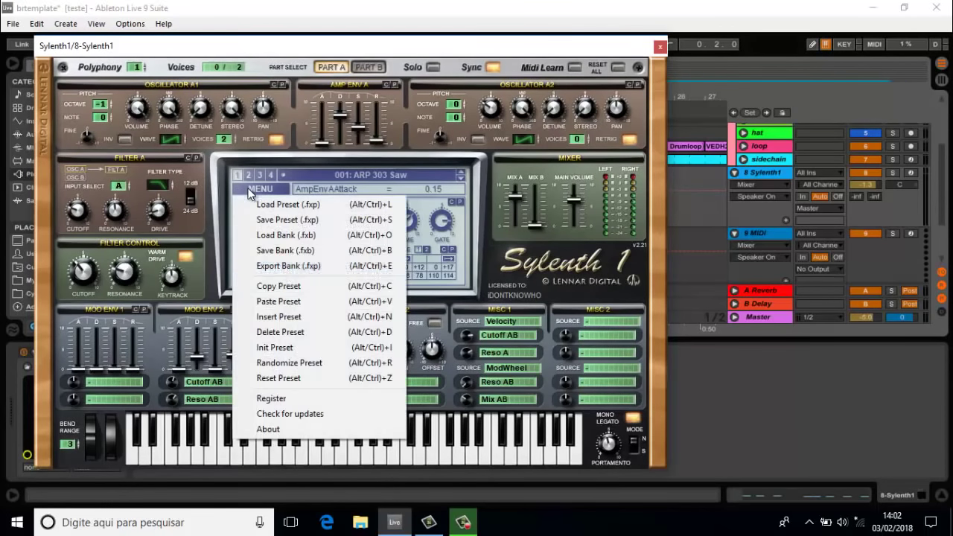
{"action": "left_click", "coordinate": [301, 348]}
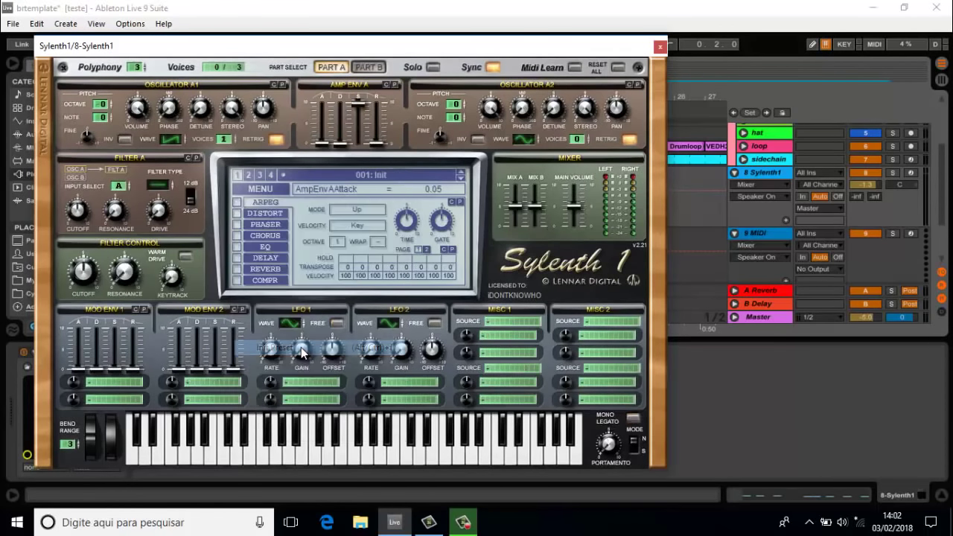
{"action": "left_click", "coordinate": [658, 47]}
Play the first Sylenth1 MIDI clip and loop it from bar 17 to bar 19
{"action": "left_click", "coordinate": [441, 179]}
{"action": "key", "text": "space"}
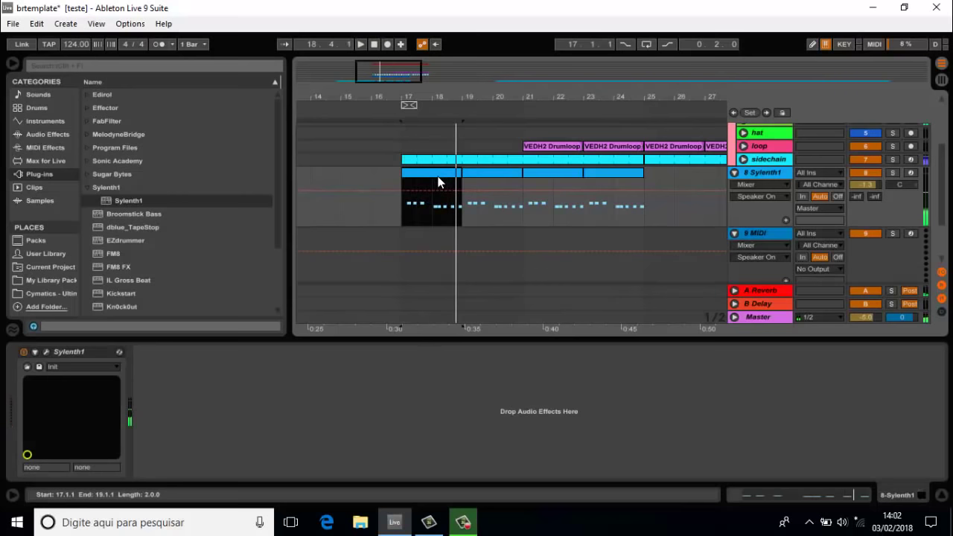
{"action": "key", "text": "ctrl+l"}
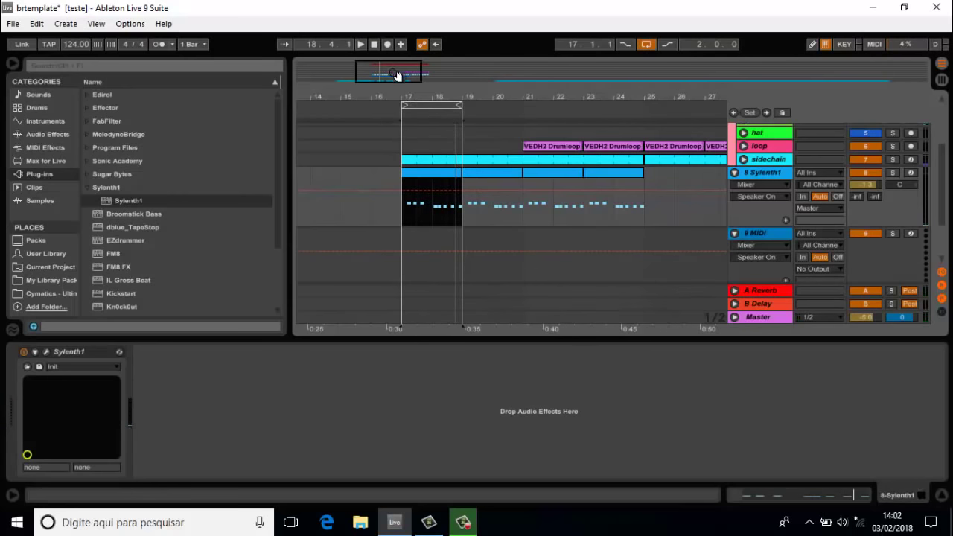
Solo the Sylenth1 track and set the synth's oscillator A1 to octave -1 with 5 voices
{"action": "left_click", "coordinate": [47, 353]}
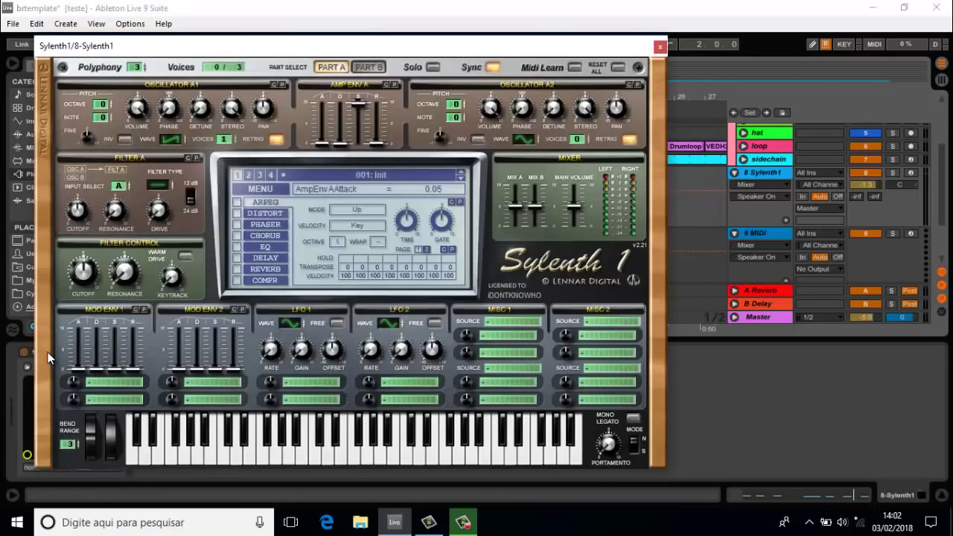
{"action": "left_click", "coordinate": [894, 173]}
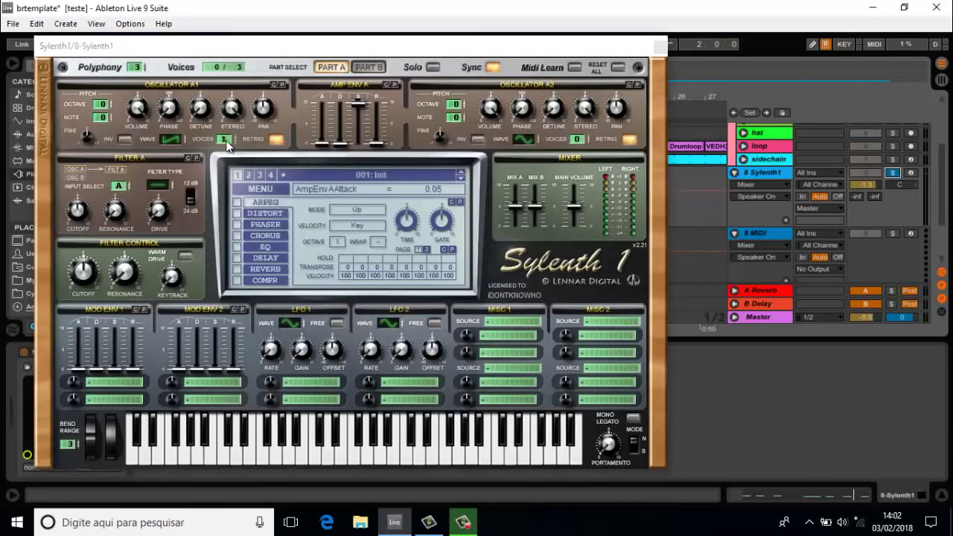
{"action": "left_click_drag", "start_coordinate": [108, 111], "coordinate": [108, 121]}
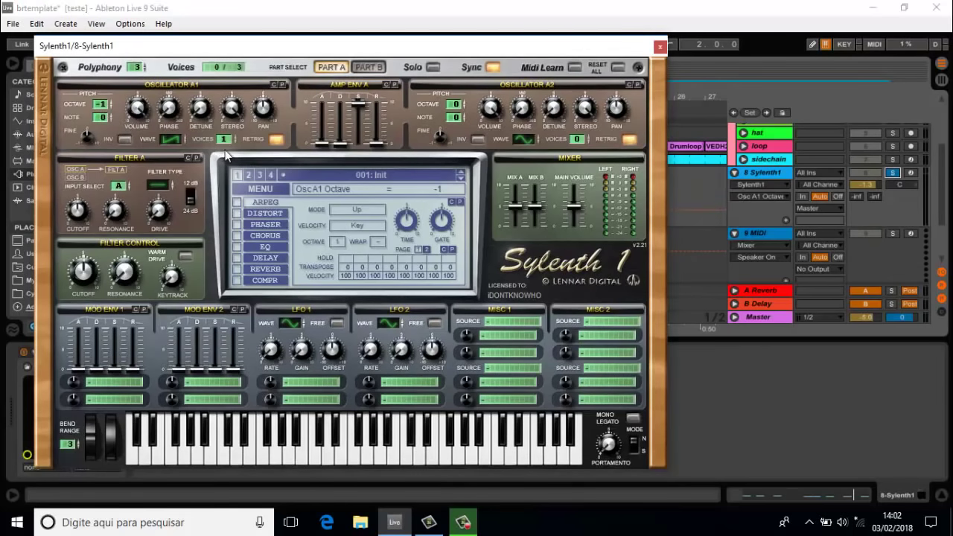
{"action": "left_click_drag", "start_coordinate": [224, 139], "coordinate": [235, 99]}
Set oscillator A2 to octave -2, saw wave, 5 voices, retrig off and stereo 7.00, then raise Amp Env A decay and release with sustain 2.24
{"action": "left_click_drag", "start_coordinate": [455, 106], "coordinate": [458, 128]}
{"action": "left_click", "coordinate": [523, 136]}
{"action": "left_click_drag", "start_coordinate": [581, 142], "coordinate": [589, 104]}
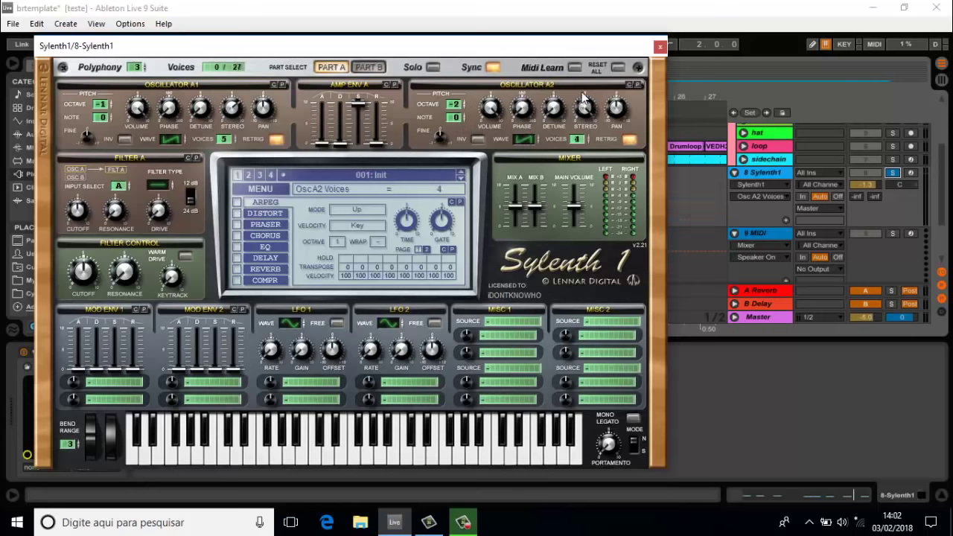
{"action": "left_click", "coordinate": [631, 138]}
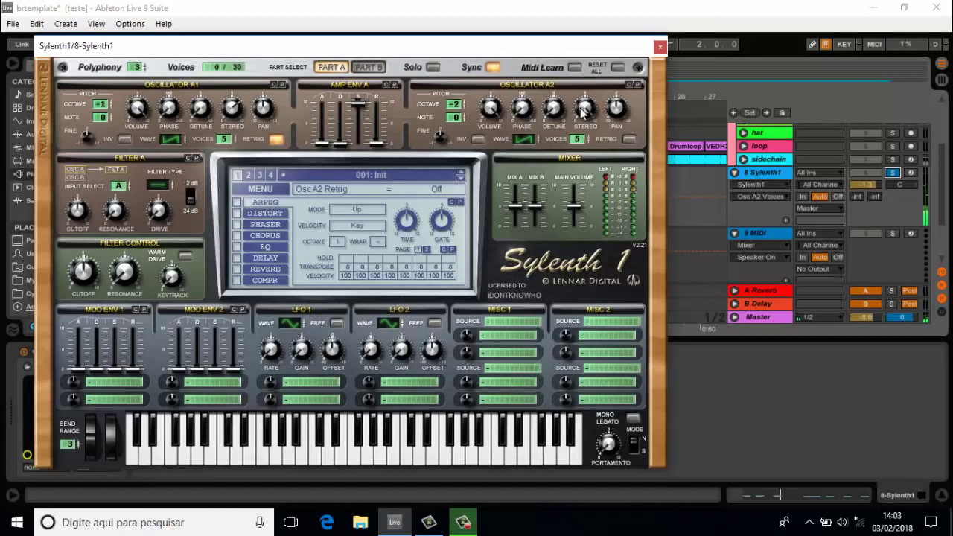
{"action": "left_click_drag", "start_coordinate": [584, 111], "coordinate": [562, 186]}
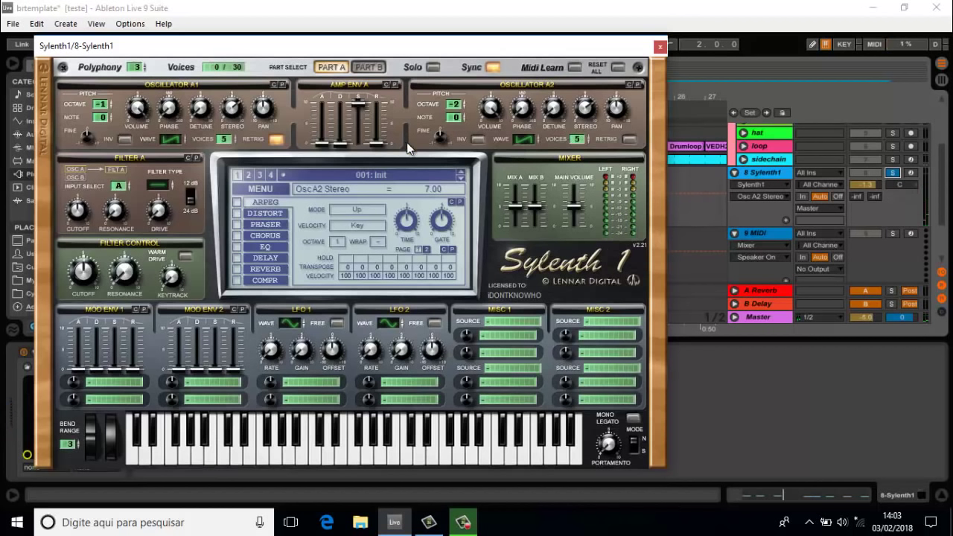
{"action": "mouse_move", "coordinate": [340, 146]}
{"action": "left_mouse_down"}
{"action": "mouse_move", "coordinate": [336, 94]}
{"action": "mouse_move", "coordinate": [361, 125]}
{"action": "mouse_move", "coordinate": [363, 186]}
{"action": "mouse_move", "coordinate": [362, 125]}
{"action": "mouse_move", "coordinate": [364, 157]}
{"action": "mouse_move", "coordinate": [378, 113]}
{"action": "mouse_move", "coordinate": [358, 141]}
{"action": "left_mouse_up"}
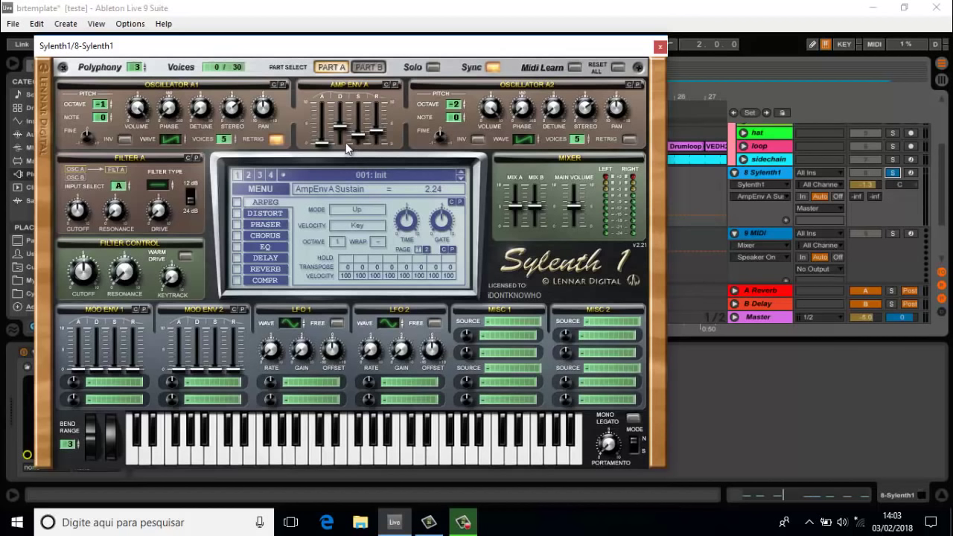
In Part B, set oscillator B1 to 5 voices and octave -2 with retrig off
{"action": "left_click", "coordinate": [368, 66]}
{"action": "left_click_drag", "start_coordinate": [223, 138], "coordinate": [234, 81]}
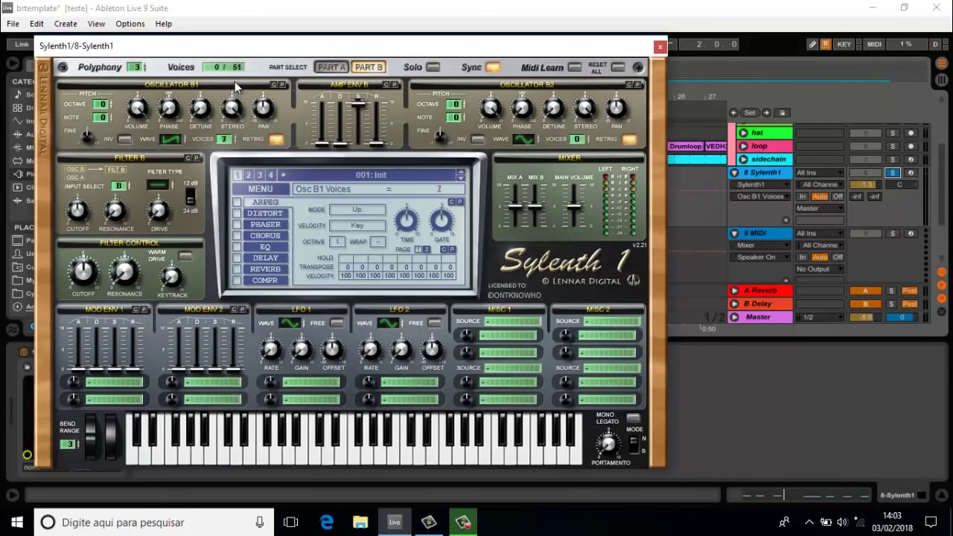
{"action": "left_click", "coordinate": [275, 141]}
{"action": "left_click_drag", "start_coordinate": [108, 109], "coordinate": [106, 131]}
Set oscillator B2 to the noise wave with 8 voices at octave 0, and lower its volume to 0.71
{"action": "left_click", "coordinate": [527, 140]}
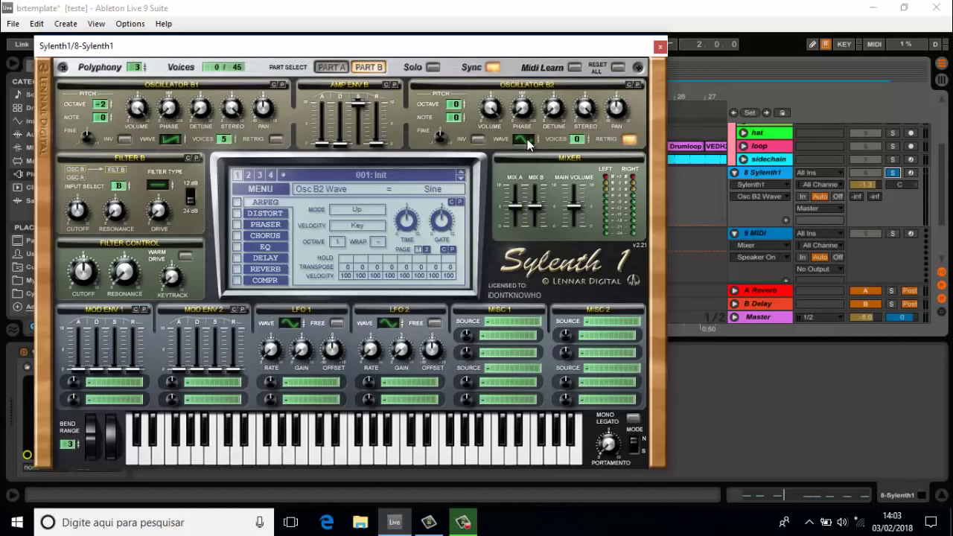
{"action": "right_click", "coordinate": [527, 139]}
{"action": "left_click", "coordinate": [454, 105]}
{"action": "left_click", "coordinate": [462, 108]}
{"action": "left_click", "coordinate": [461, 108]}
{"action": "left_click", "coordinate": [457, 104]}
{"action": "left_click", "coordinate": [488, 111]}
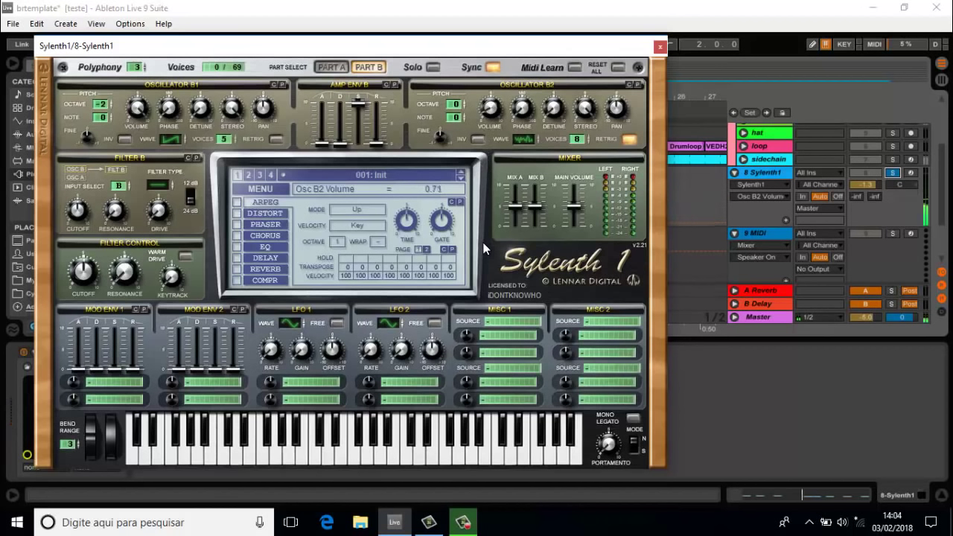
Shape Amp Env B with a raised decay, sustain 2.36 and release 2.28
{"action": "left_click_drag", "start_coordinate": [339, 144], "coordinate": [356, 203]}
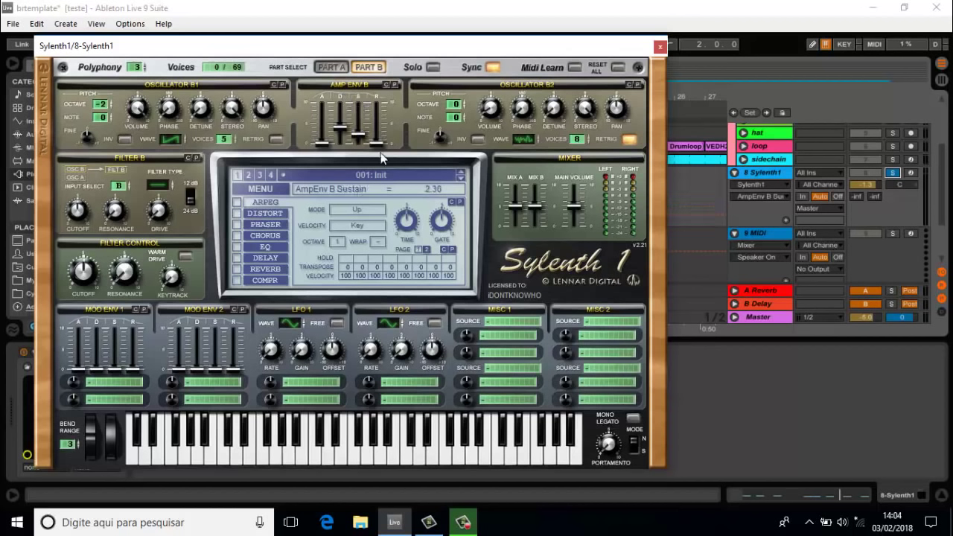
{"action": "left_click_drag", "start_coordinate": [377, 141], "coordinate": [383, 119]}
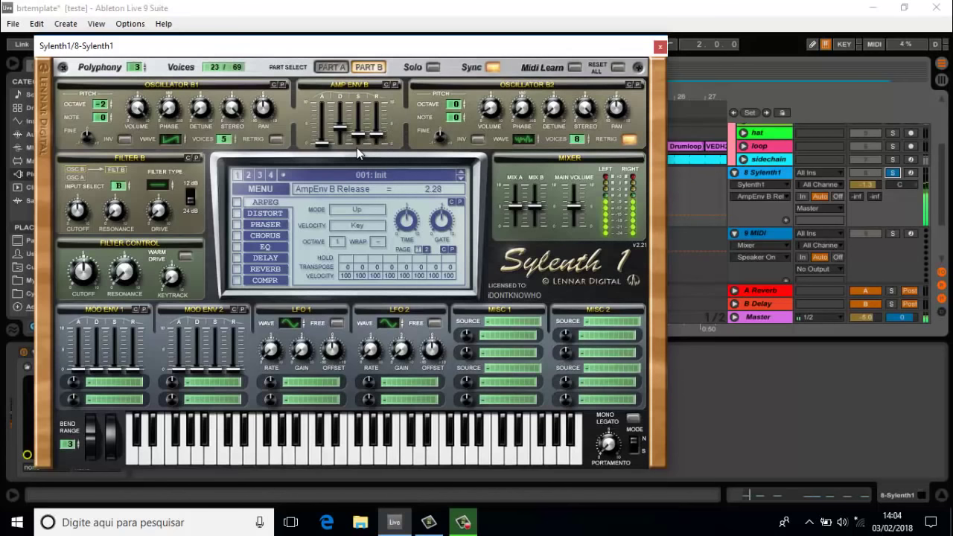
Set the filter type to Lowpass for both Filter B and Filter A
{"action": "left_click", "coordinate": [329, 67]}
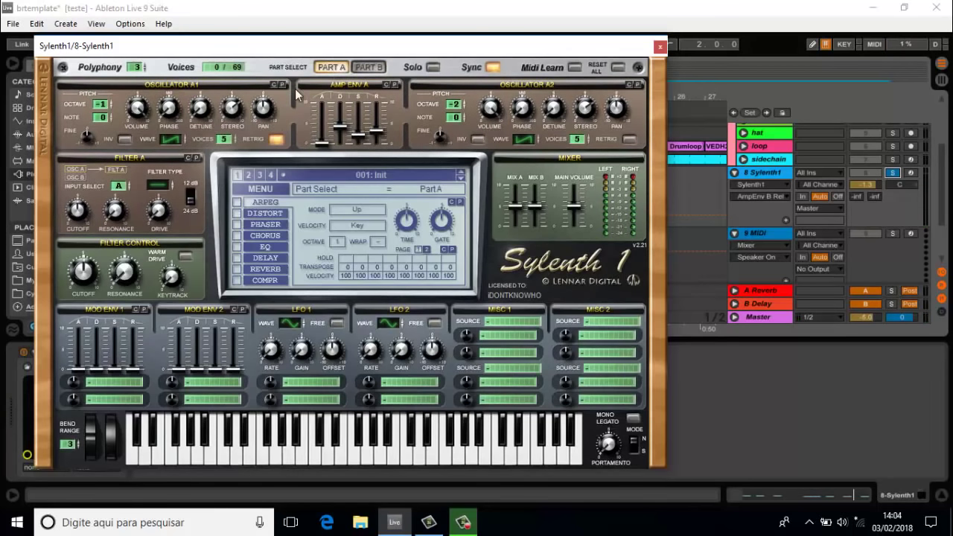
{"action": "left_click", "coordinate": [372, 65]}
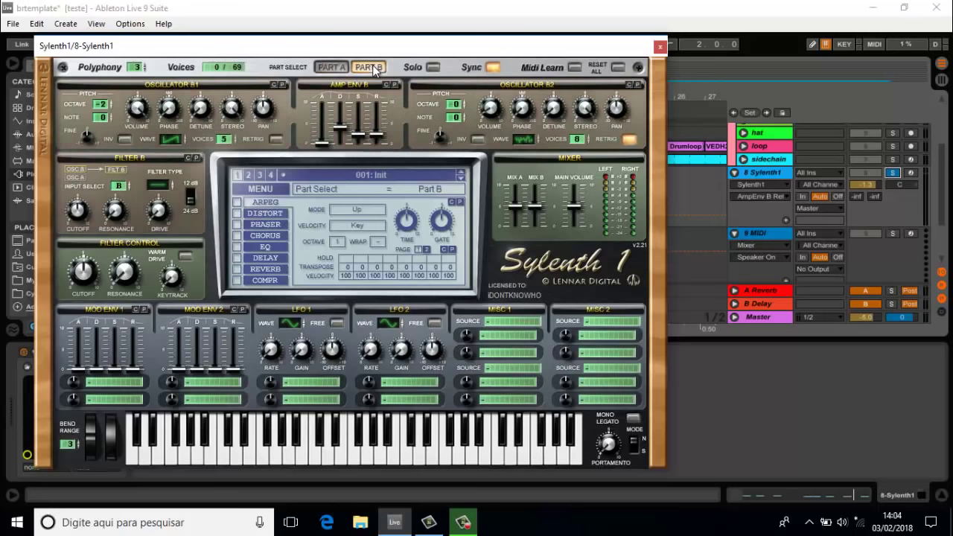
{"action": "left_click", "coordinate": [159, 186]}
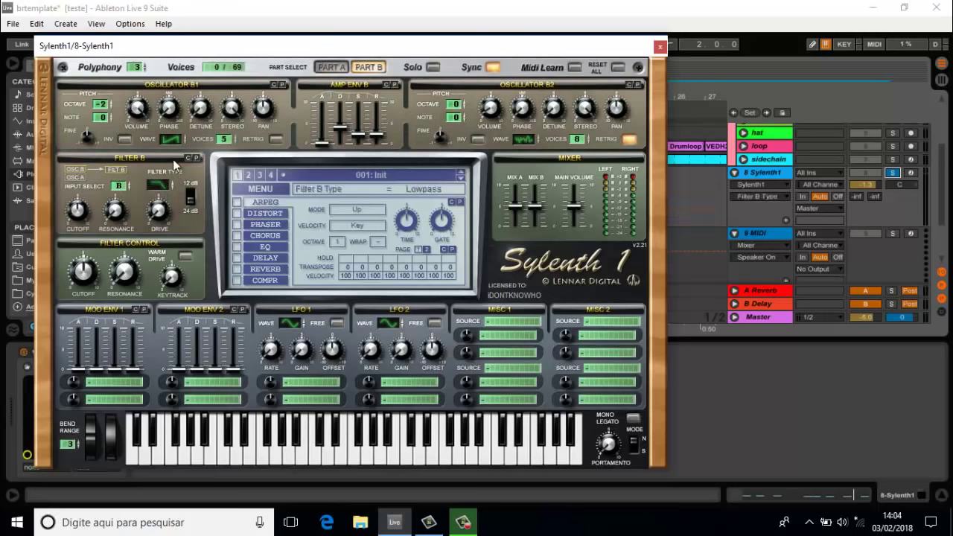
{"action": "left_click", "coordinate": [329, 67]}
{"action": "left_click", "coordinate": [164, 186]}
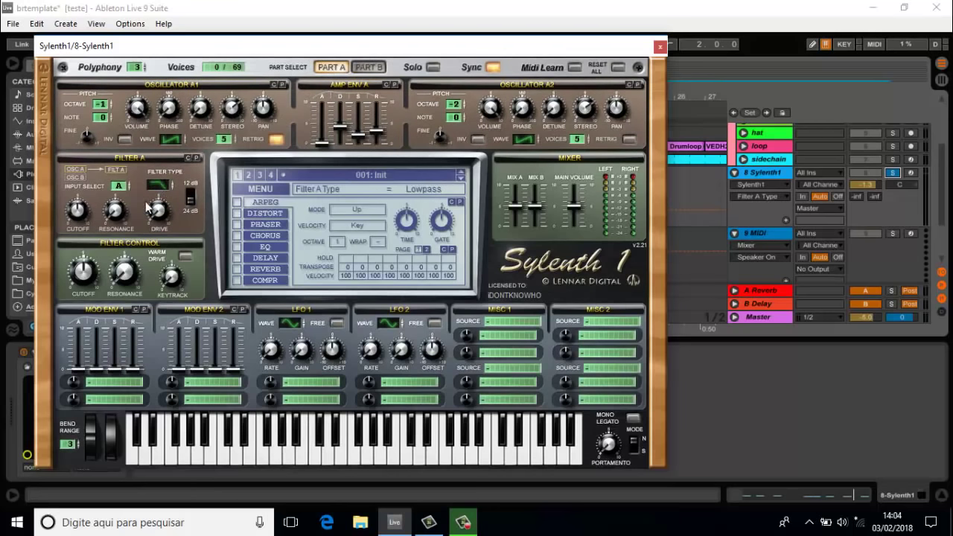
Lower the Filter A cutoff to 44.61 Hz and the Filter Control cutoff to 29.10 Hz
{"action": "left_click_drag", "start_coordinate": [76, 207], "coordinate": [77, 234]}
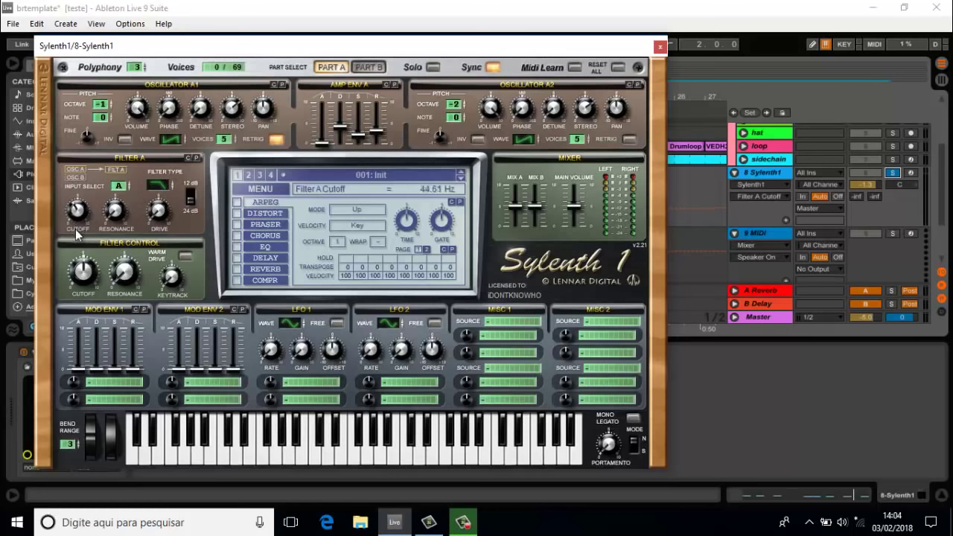
{"action": "left_click", "coordinate": [74, 282]}
Route Mod Env 1 to Cutoff AB with an amount of 3.05 and raise the envelope's decay
{"action": "left_click", "coordinate": [115, 380]}
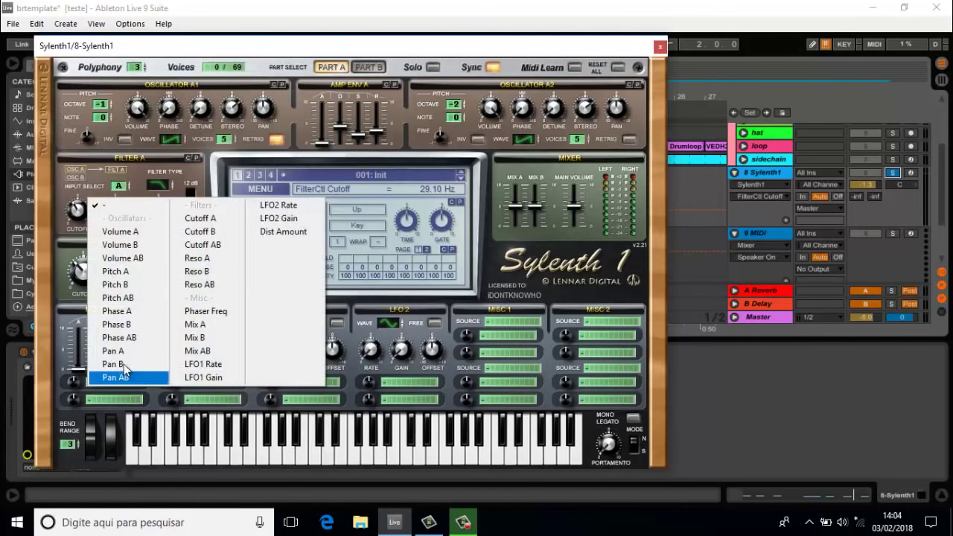
{"action": "left_click", "coordinate": [192, 254]}
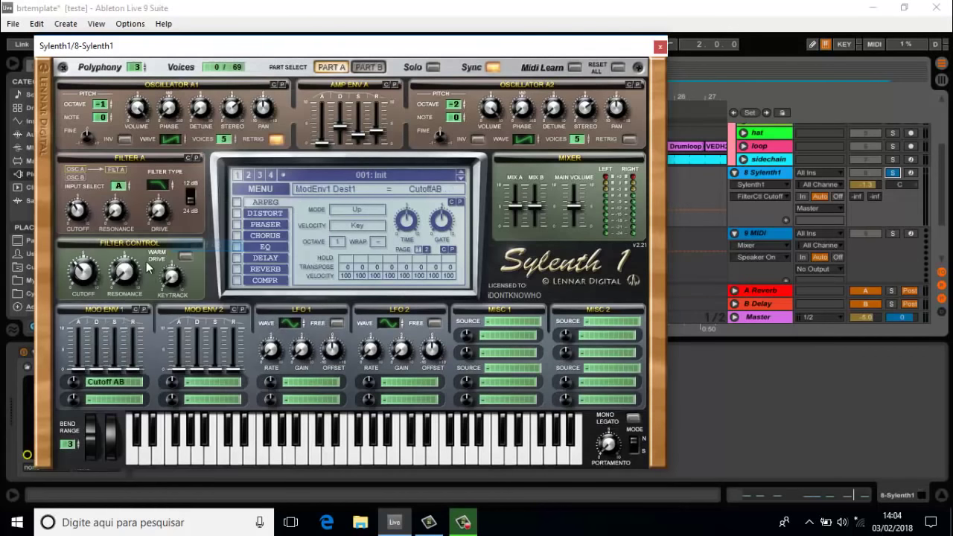
{"action": "left_click_drag", "start_coordinate": [100, 370], "coordinate": [100, 344]}
{"action": "left_click", "coordinate": [72, 383]}
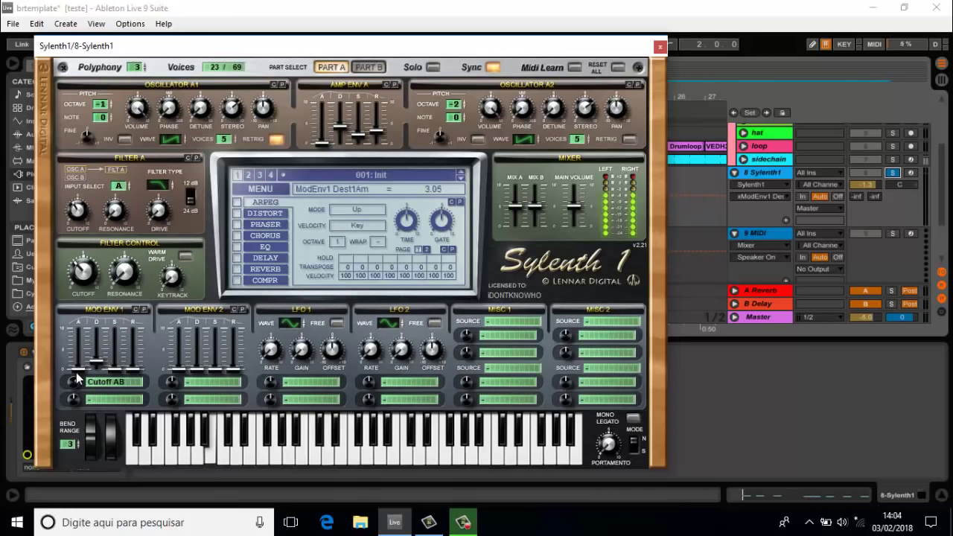
Set Mod Env 1 to decay 3.10 with slightly raised sustain and release, and lower the Filter Control cutoff to 26.47 Hz
{"action": "left_click_drag", "start_coordinate": [96, 360], "coordinate": [96, 354]}
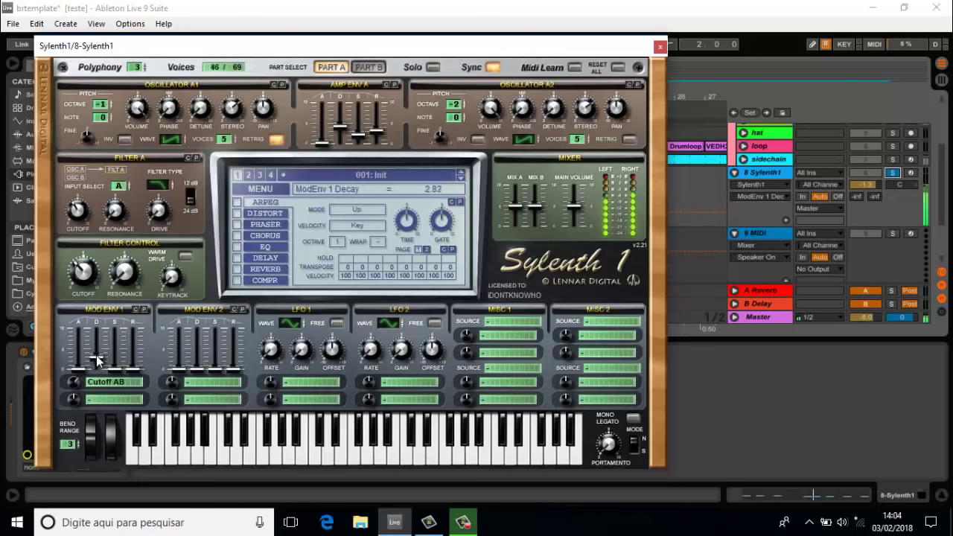
{"action": "left_click", "coordinate": [134, 365]}
{"action": "left_click_drag", "start_coordinate": [135, 365], "coordinate": [101, 355]}
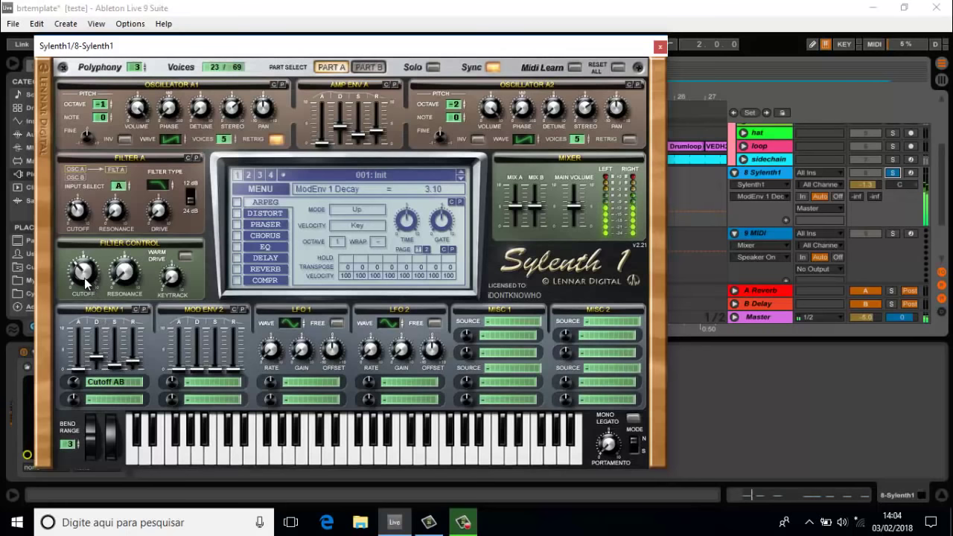
{"action": "left_click_drag", "start_coordinate": [83, 274], "coordinate": [85, 281]}
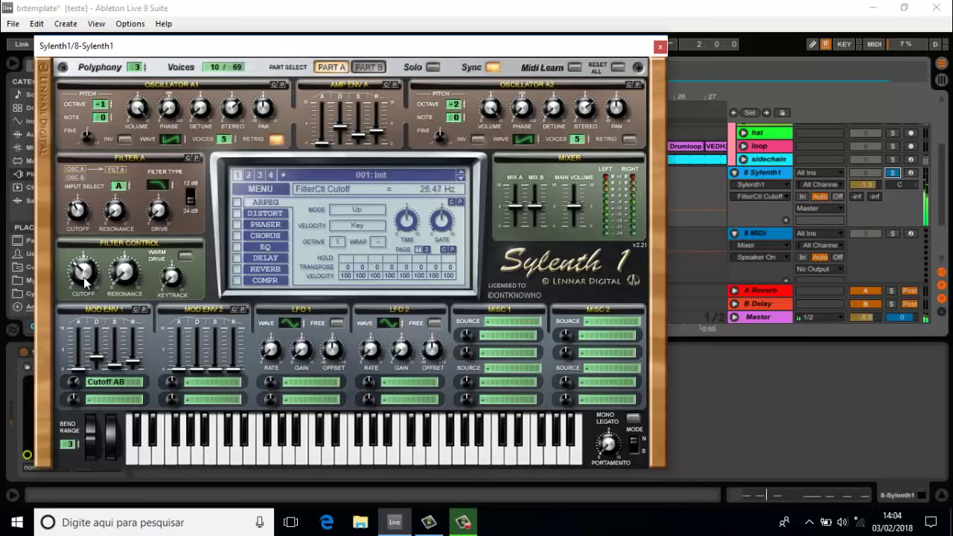
Route Mod Env 2 to Pitch AB with an amount of 10.00 and set its decay to 0.92, keeping Filter A at 12 dB
{"action": "left_click", "coordinate": [206, 386]}
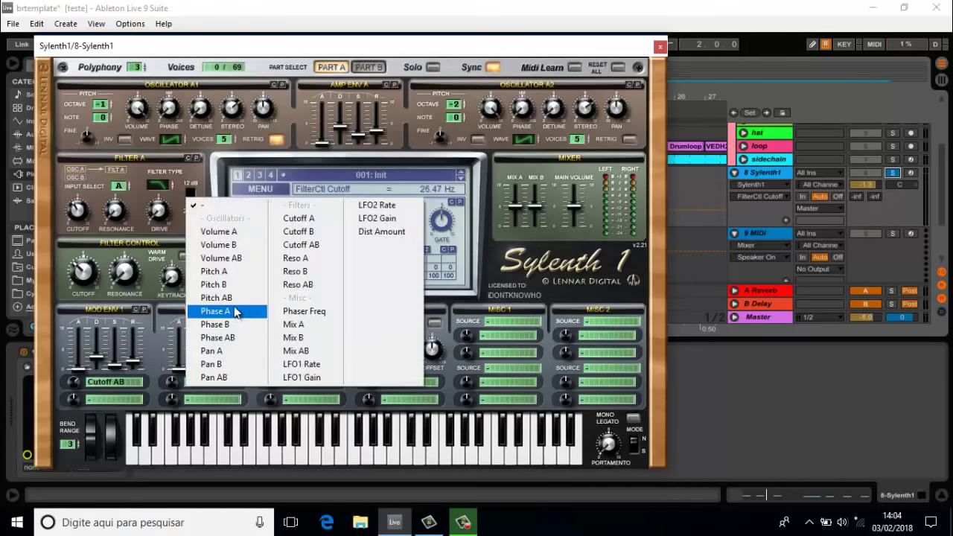
{"action": "left_click", "coordinate": [227, 297]}
{"action": "left_click", "coordinate": [178, 383]}
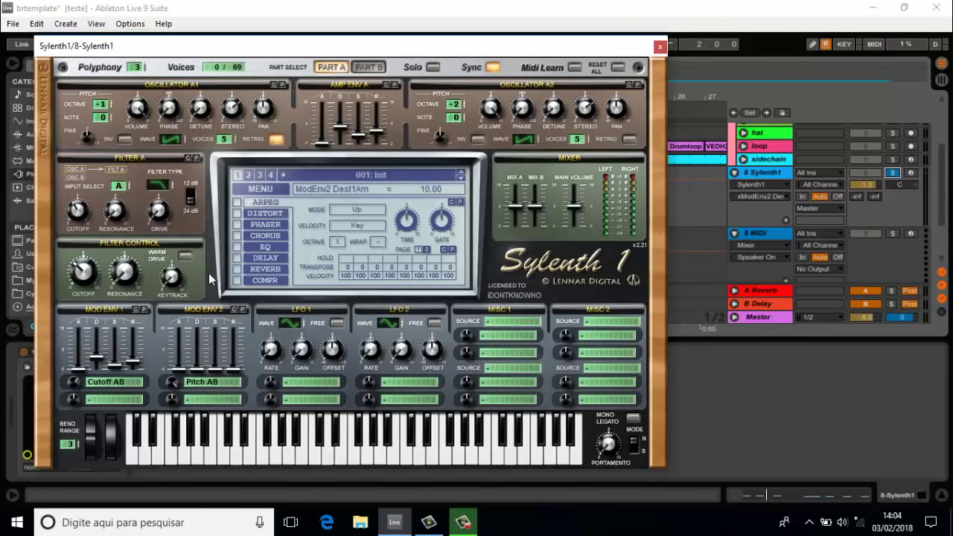
{"action": "left_click", "coordinate": [198, 370]}
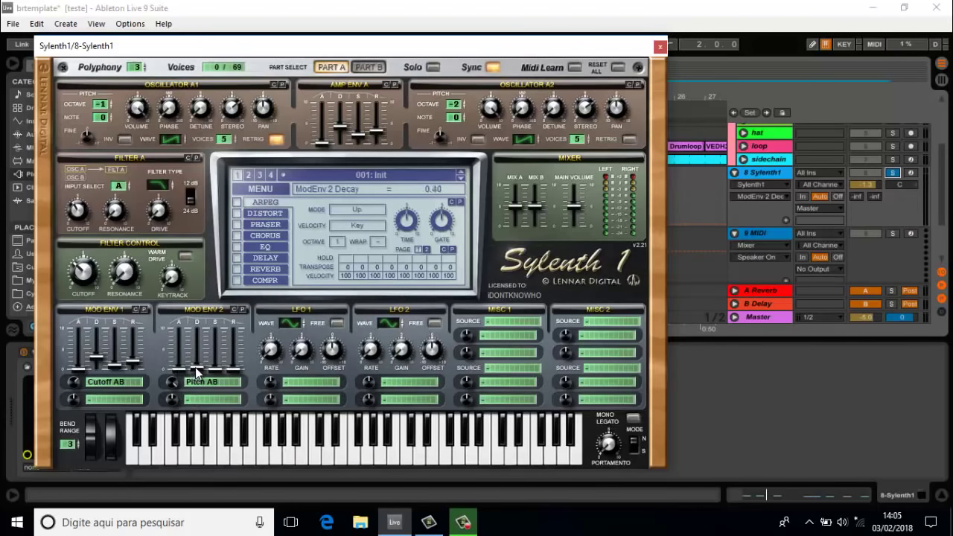
{"action": "left_click_drag", "start_coordinate": [197, 370], "coordinate": [198, 364]}
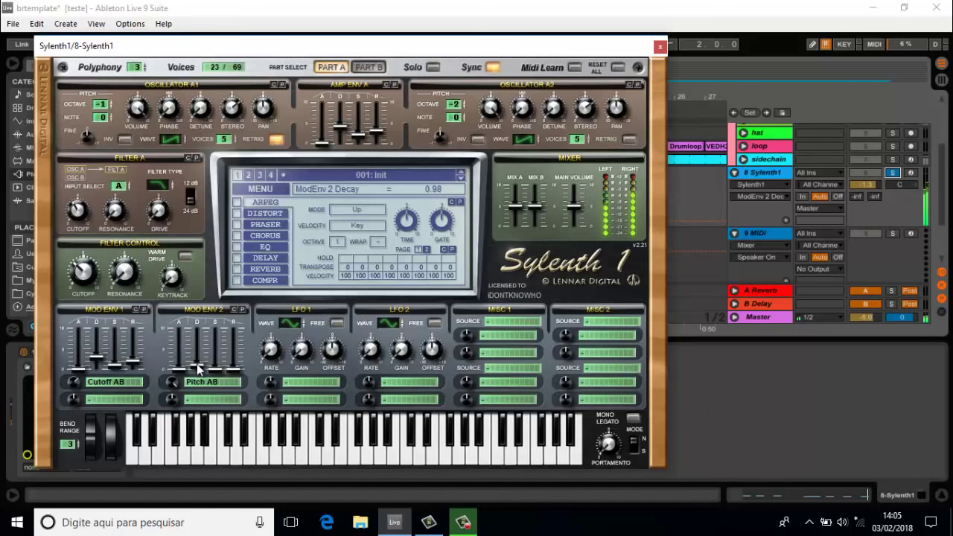
{"action": "left_click", "coordinate": [192, 197]}
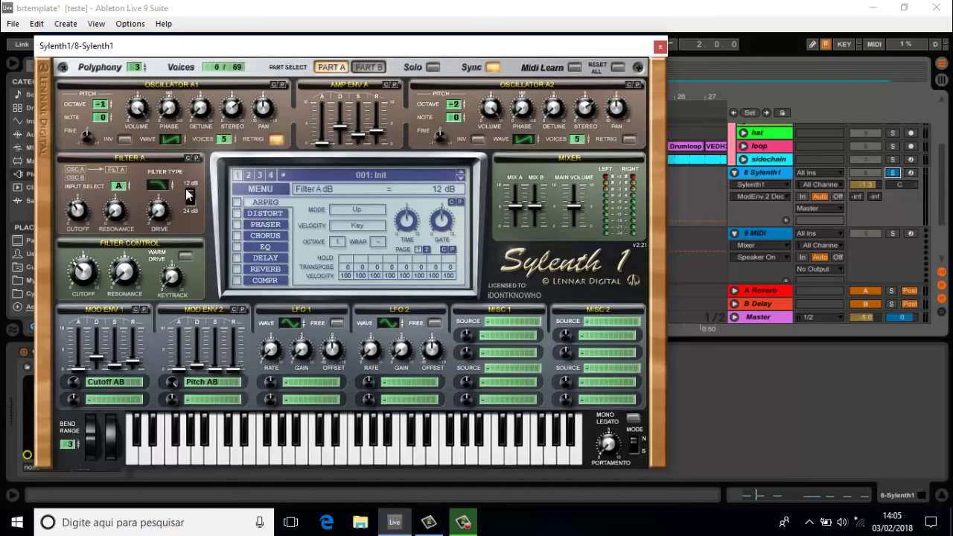
{"action": "left_click", "coordinate": [199, 367]}
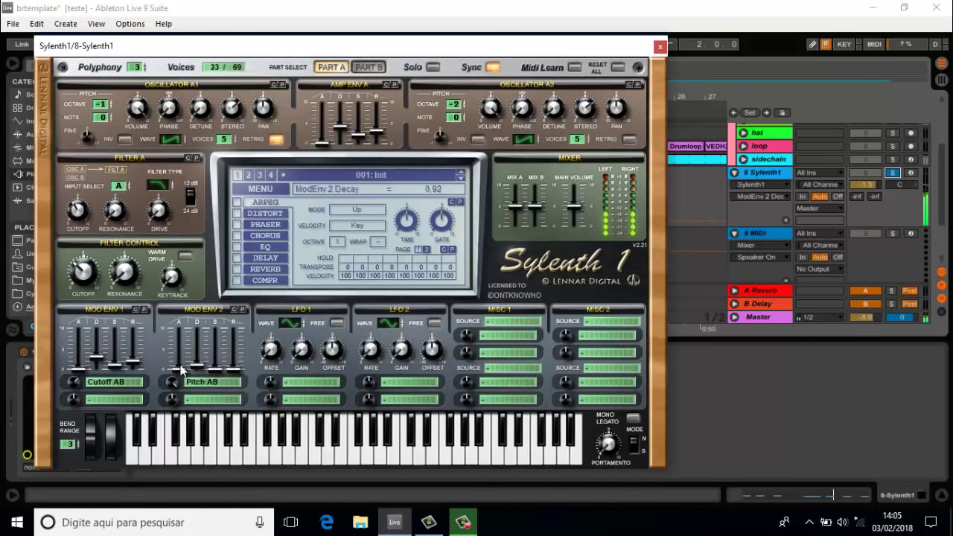
Fine-tune Mod Env 1's decay and its Cutoff AB modulation amount
{"action": "left_click", "coordinate": [100, 356]}
{"action": "left_click", "coordinate": [79, 371]}
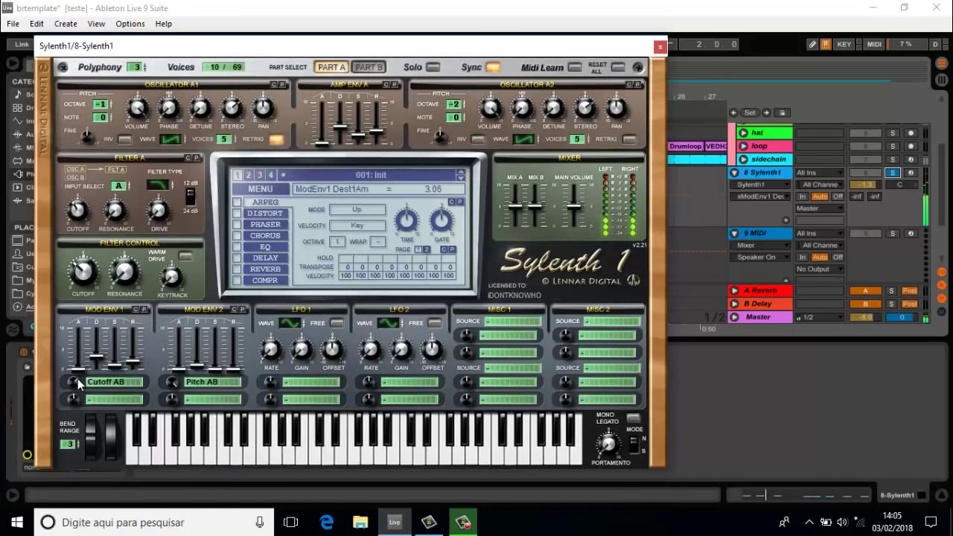
{"action": "left_click_drag", "start_coordinate": [78, 371], "coordinate": [78, 384]}
Enable the chorus with dry/wet at 18.10 % and rate at 0.15 Hz, and adjust its depth
{"action": "left_click", "coordinate": [268, 236]}
{"action": "left_click", "coordinate": [238, 235]}
{"action": "left_click_drag", "start_coordinate": [426, 261], "coordinate": [419, 295]}
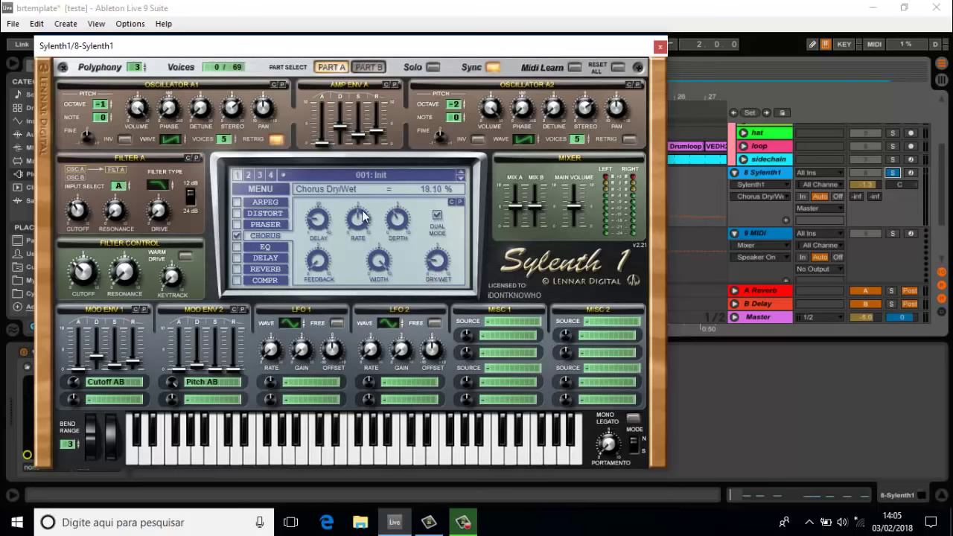
{"action": "left_click", "coordinate": [397, 217]}
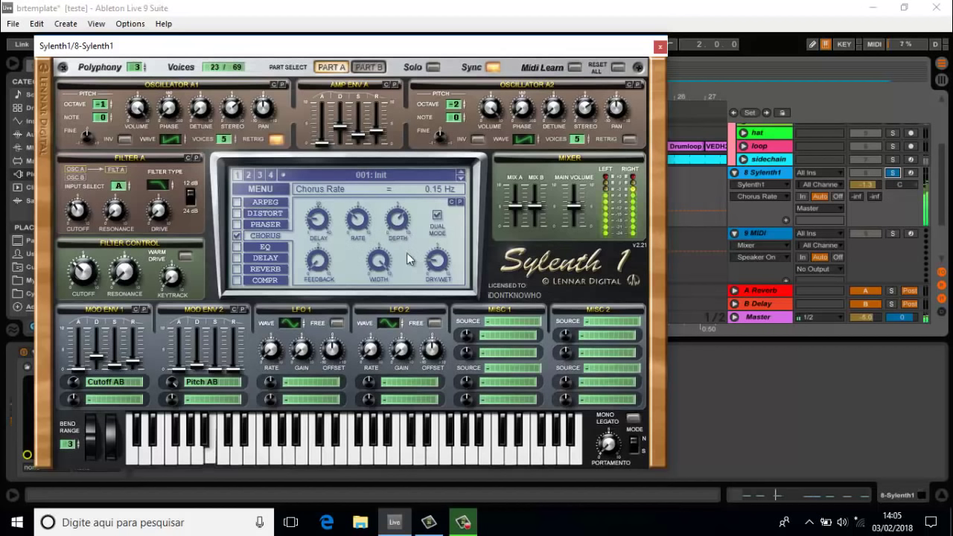
Enable the EQ, boost bass and treble, and set the bass frequency to 880 Hz and the treble frequency to 515.54 Hz
{"action": "left_click", "coordinate": [242, 247]}
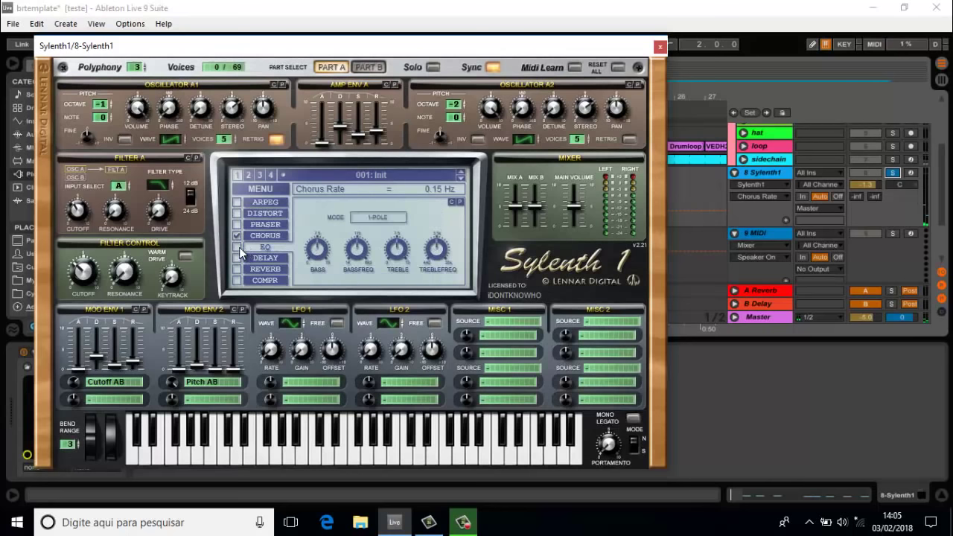
{"action": "left_click", "coordinate": [326, 261]}
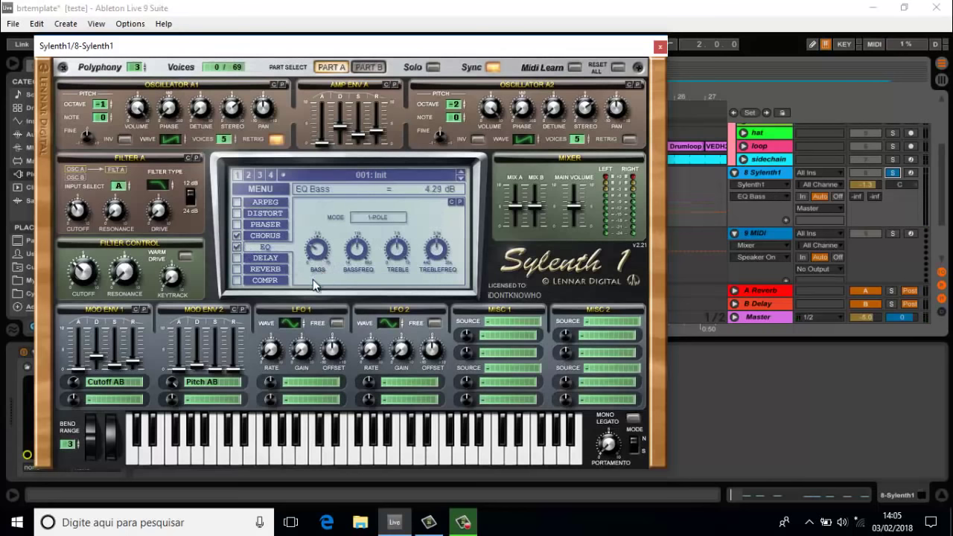
{"action": "left_click_drag", "start_coordinate": [313, 279], "coordinate": [313, 276]}
{"action": "left_click", "coordinate": [358, 256]}
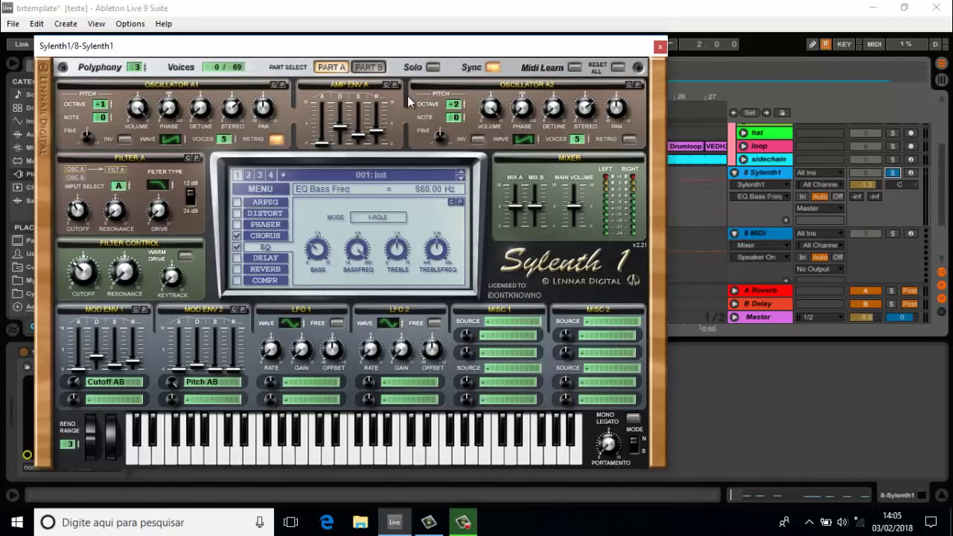
{"action": "left_click", "coordinate": [394, 253]}
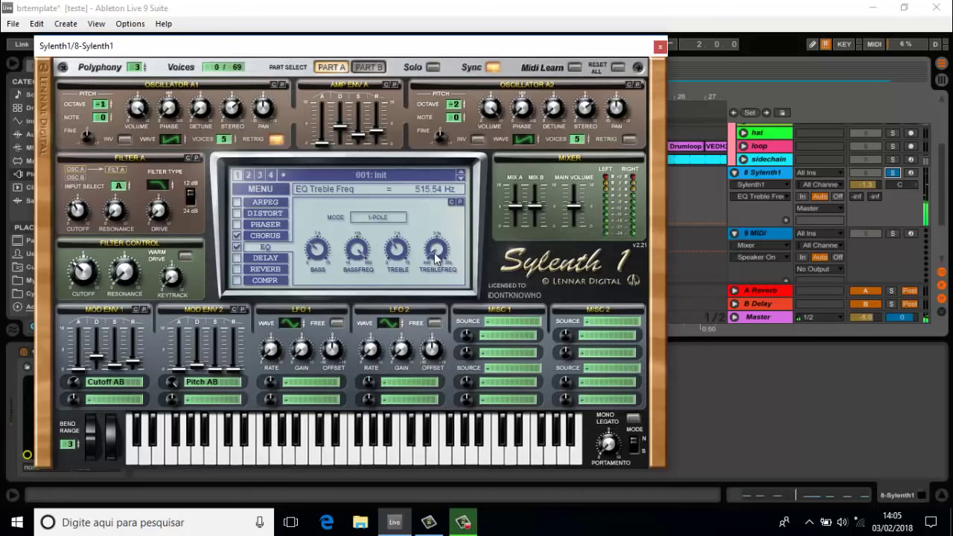
Set Mod Env 1's decay to 2.99
{"action": "left_click", "coordinate": [101, 360]}
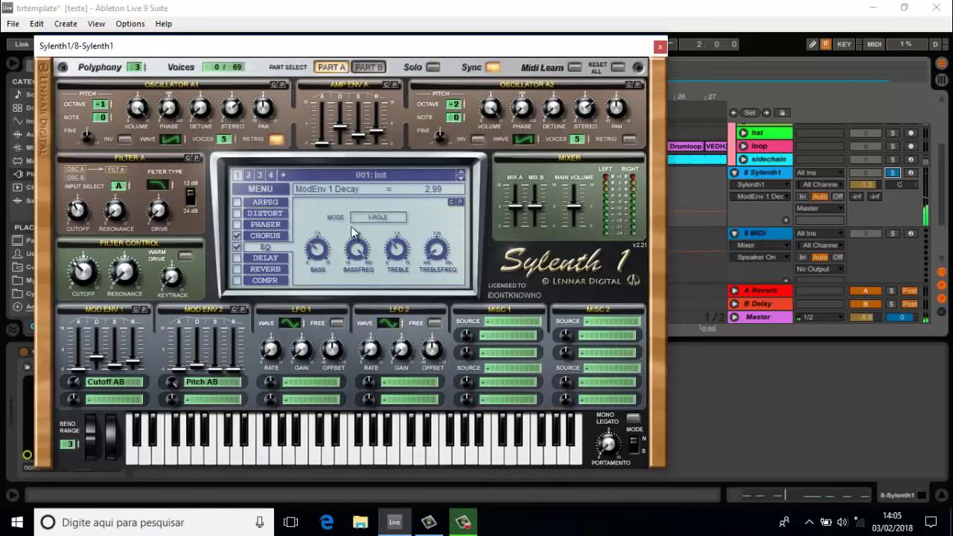
Enable the compressor with ratio 4.98:1, attack 5.10 ms and release 210.10 ms
{"action": "left_click", "coordinate": [235, 281]}
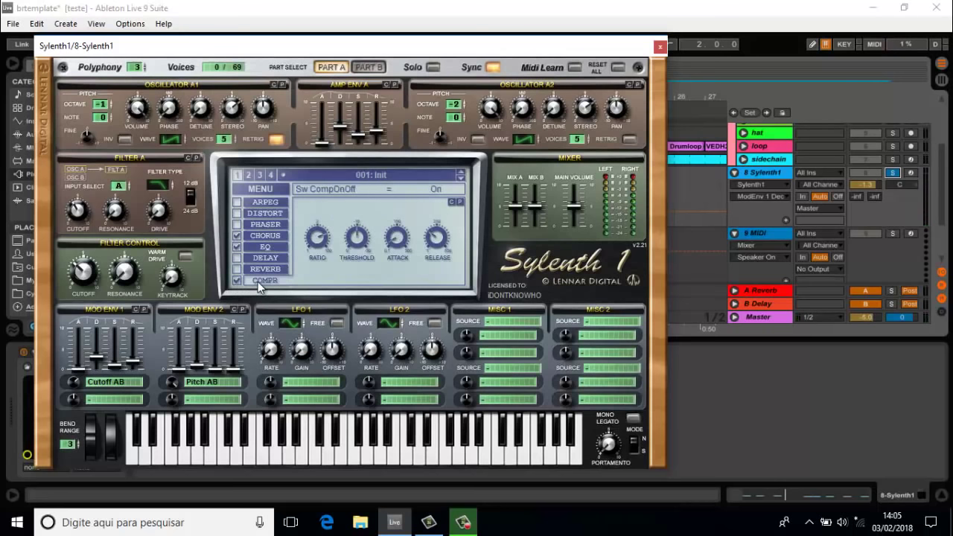
{"action": "left_click", "coordinate": [318, 242]}
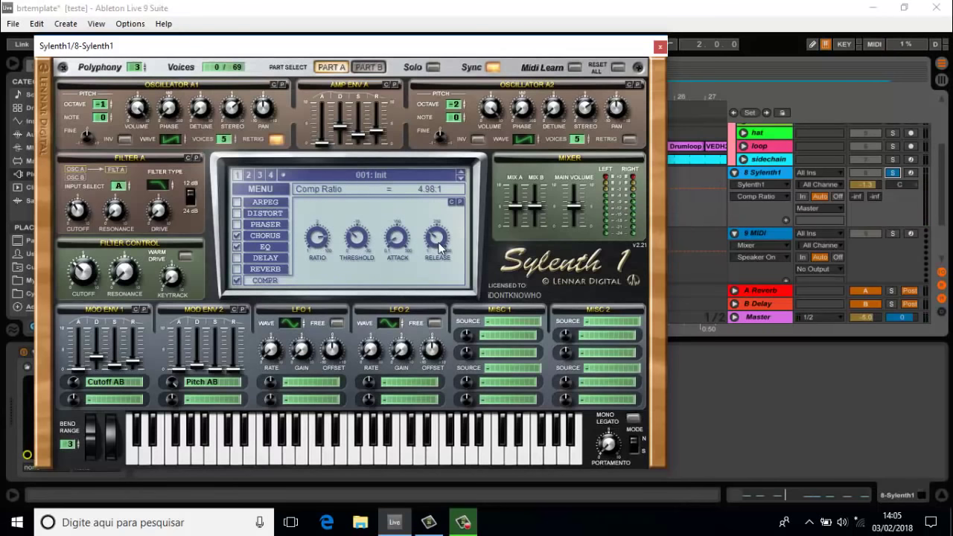
{"action": "left_click", "coordinate": [405, 243]}
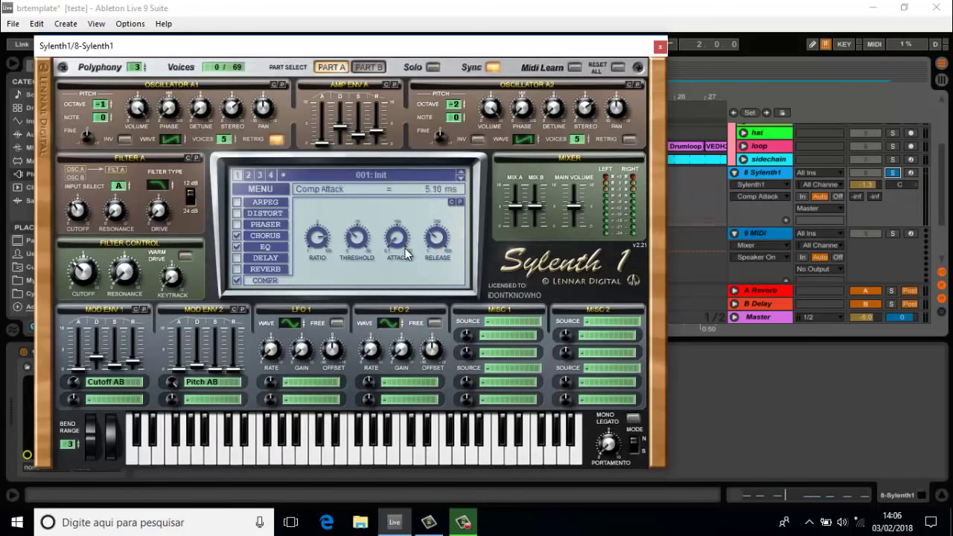
{"action": "left_click", "coordinate": [432, 240]}
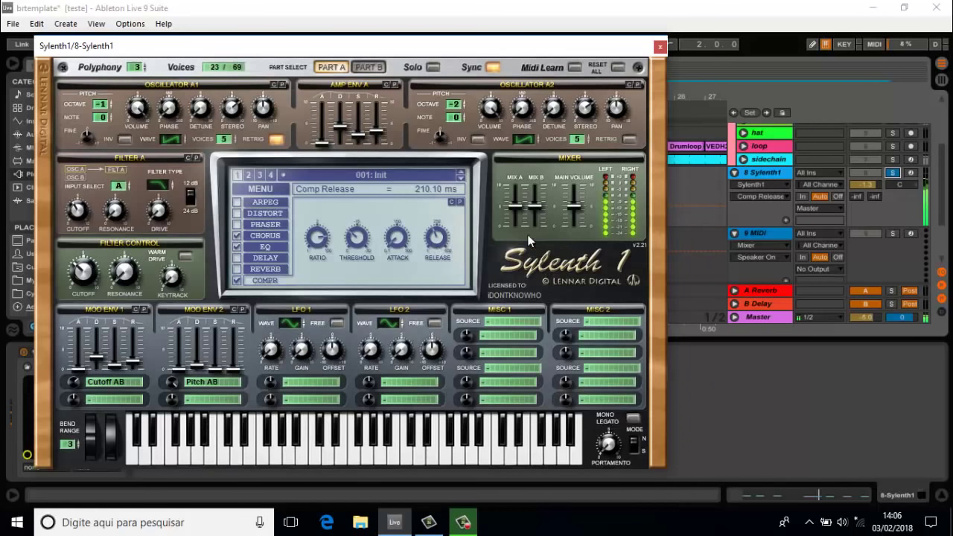
Raise Mix A and Mix B in the mixer, set the main volume to 5.57, and close the Sylenth1 window
{"action": "left_click_drag", "start_coordinate": [515, 206], "coordinate": [582, 205]}
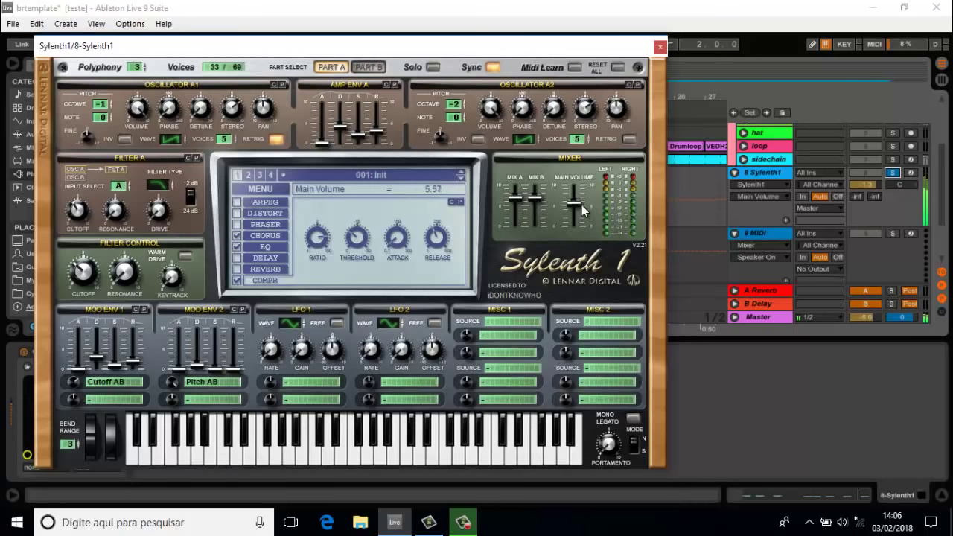
{"action": "left_click", "coordinate": [659, 47]}
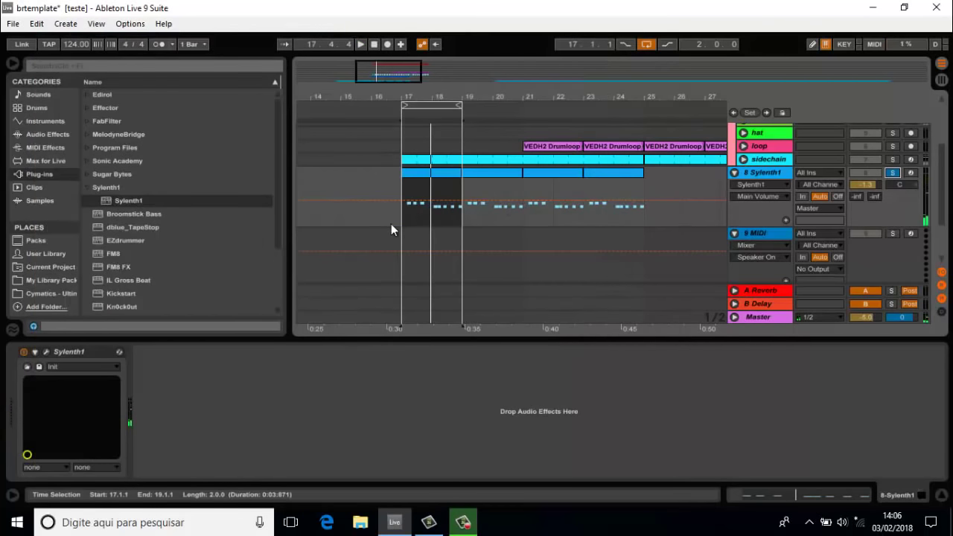
Unsolo the Sylenth1 track and play the drop together with the other tracks in the arrangement
{"action": "key", "text": "space"}
{"action": "key", "text": "space"}
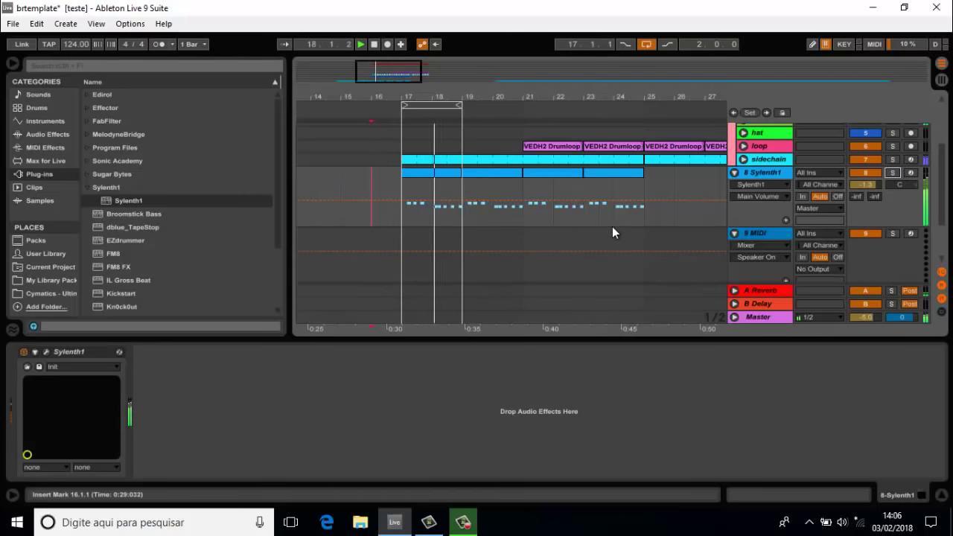
{"action": "scroll", "coordinate": [612, 226], "scroll_direction": "down", "scroll_amount": 2}
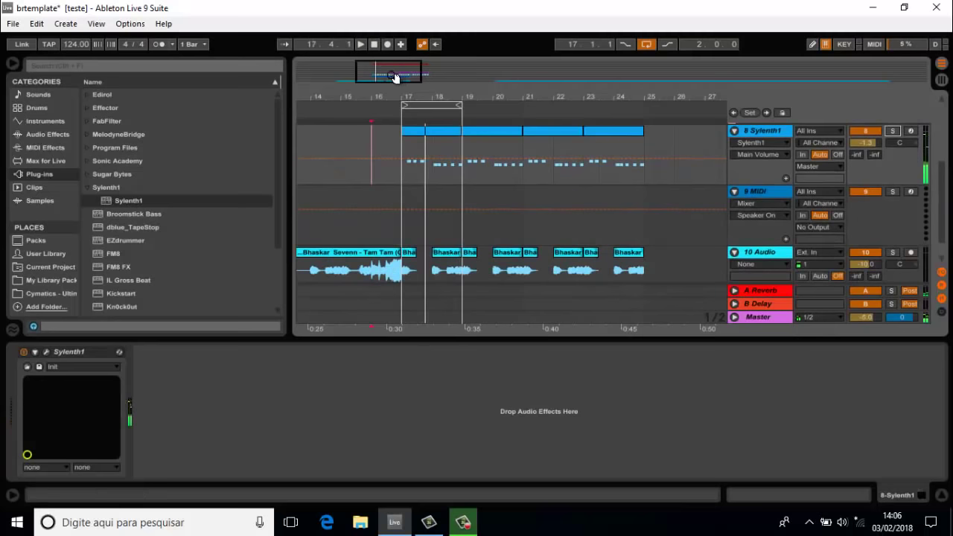
{"action": "left_click_drag", "start_coordinate": [396, 75], "coordinate": [396, 82]}
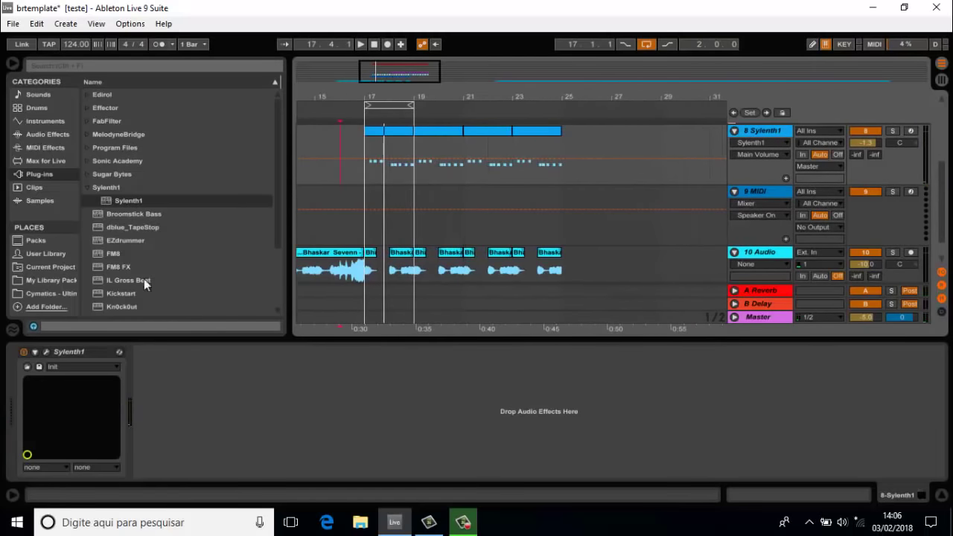
Reopen Sylenth1, audition oscillator A1 at octave -2, return it to octave -1, and close the plugin window
{"action": "left_click", "coordinate": [47, 353]}
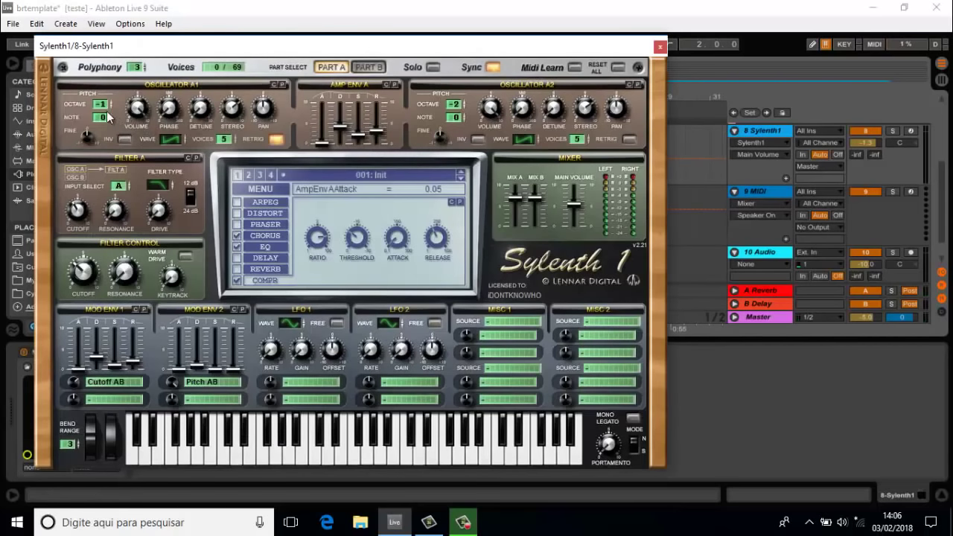
{"action": "scroll", "coordinate": [106, 112], "scroll_direction": "down", "scroll_amount": 1}
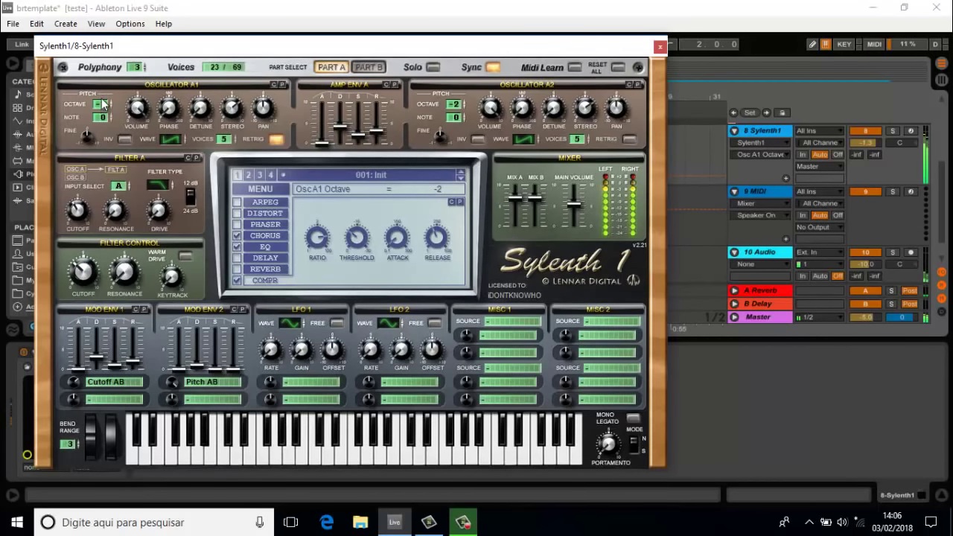
{"action": "scroll", "coordinate": [107, 104], "scroll_direction": "up", "scroll_amount": 1}
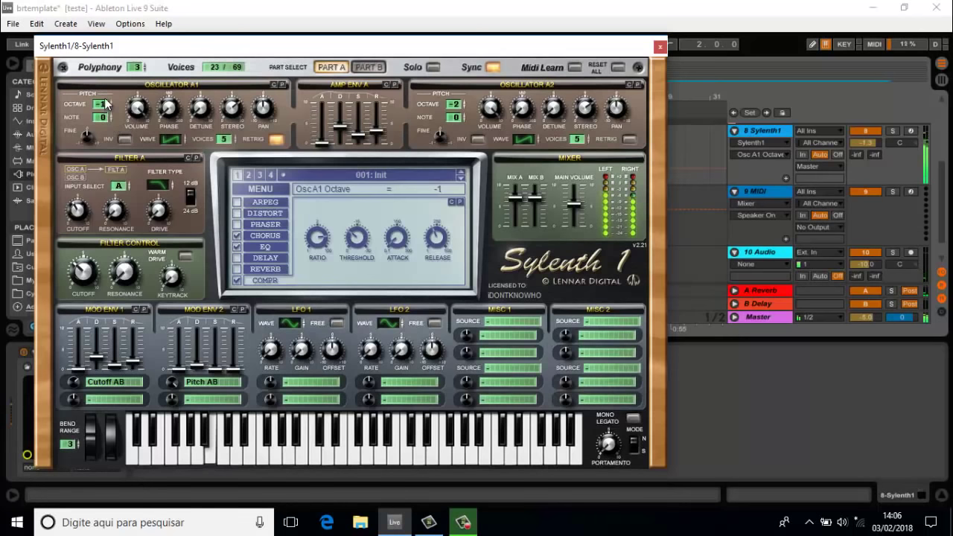
{"action": "scroll", "coordinate": [106, 106], "scroll_direction": "down", "scroll_amount": 1}
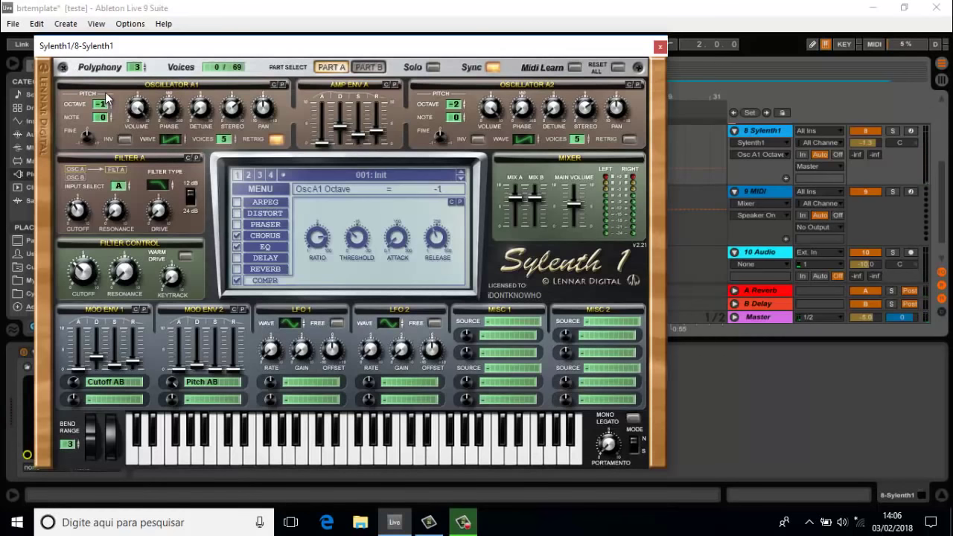
{"action": "left_click", "coordinate": [658, 48]}
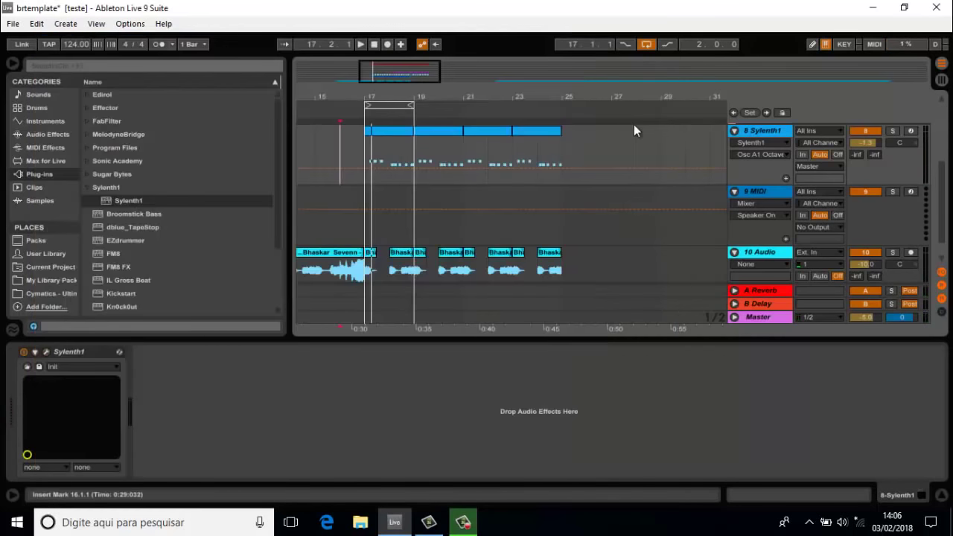
Add EQ Eight to the Sylenth1 track, change band 1 to a steep low cut at 62.4 Hz, and play the loop
{"action": "left_click_drag", "start_coordinate": [387, 67], "coordinate": [390, 76]}
{"action": "left_click", "coordinate": [48, 135]}
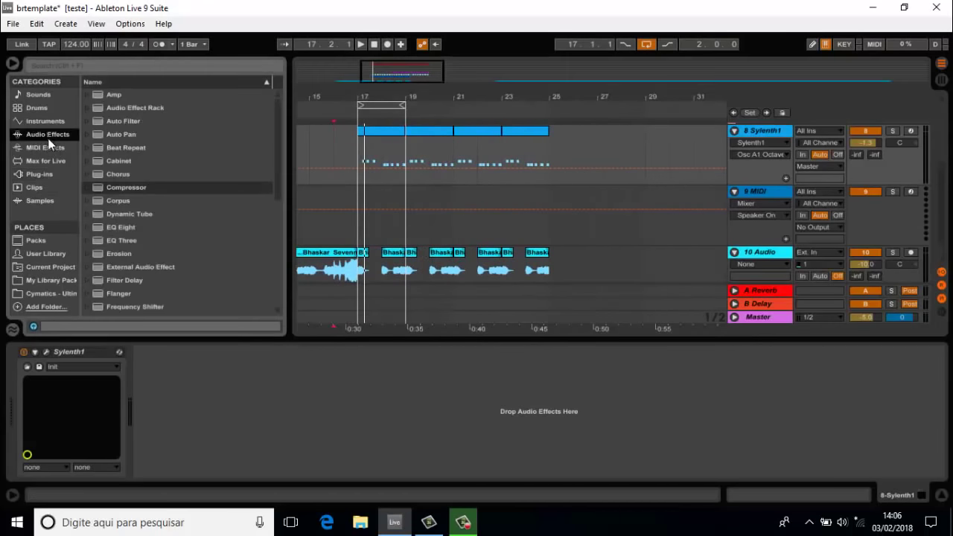
{"action": "left_click_drag", "start_coordinate": [116, 228], "coordinate": [171, 375]}
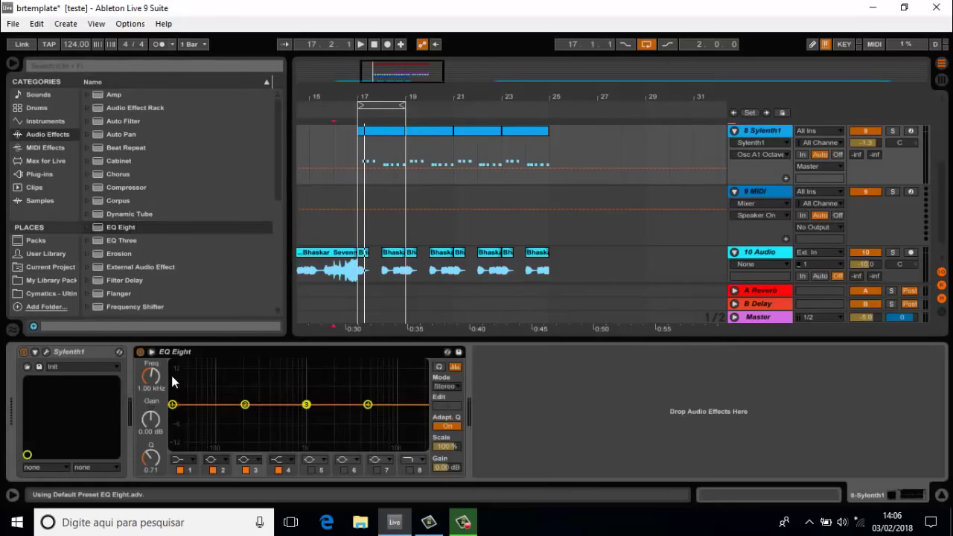
{"action": "left_click", "coordinate": [186, 460]}
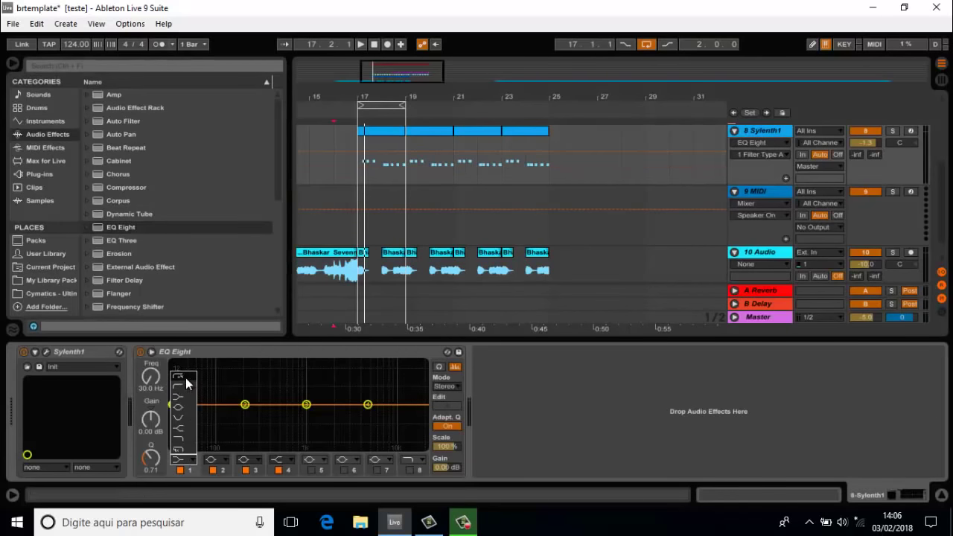
{"action": "left_click", "coordinate": [185, 378]}
{"action": "left_click_drag", "start_coordinate": [159, 381], "coordinate": [159, 377]}
{"action": "key", "text": "space"}
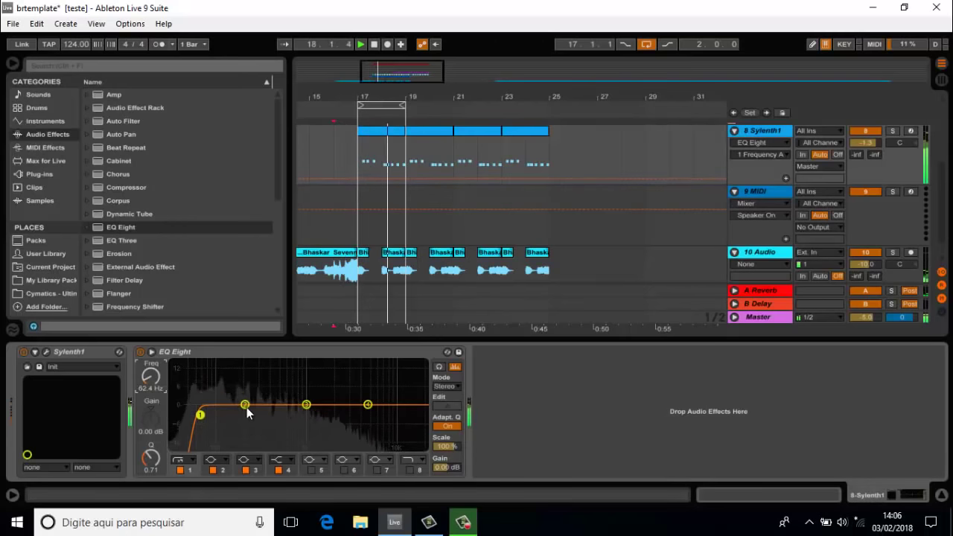
Boost EQ band 2 by 2.36 dB at 183 Hz and set the Sylenth1 track volume to -1.8 dB
{"action": "mouse_move", "coordinate": [247, 407]}
{"action": "left_mouse_down"}
{"action": "mouse_move", "coordinate": [215, 429]}
{"action": "mouse_move", "coordinate": [242, 404]}
{"action": "left_mouse_up"}
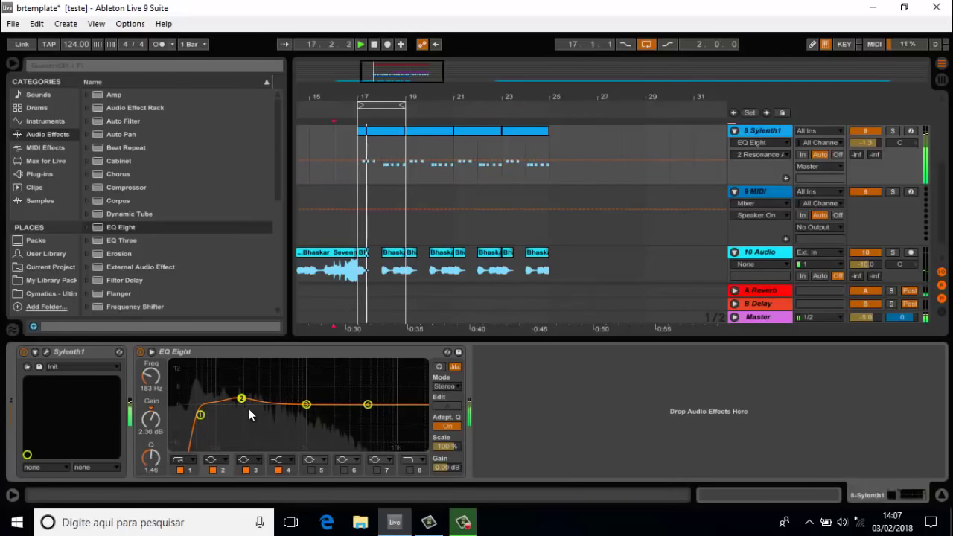
{"action": "left_click", "coordinate": [873, 144]}
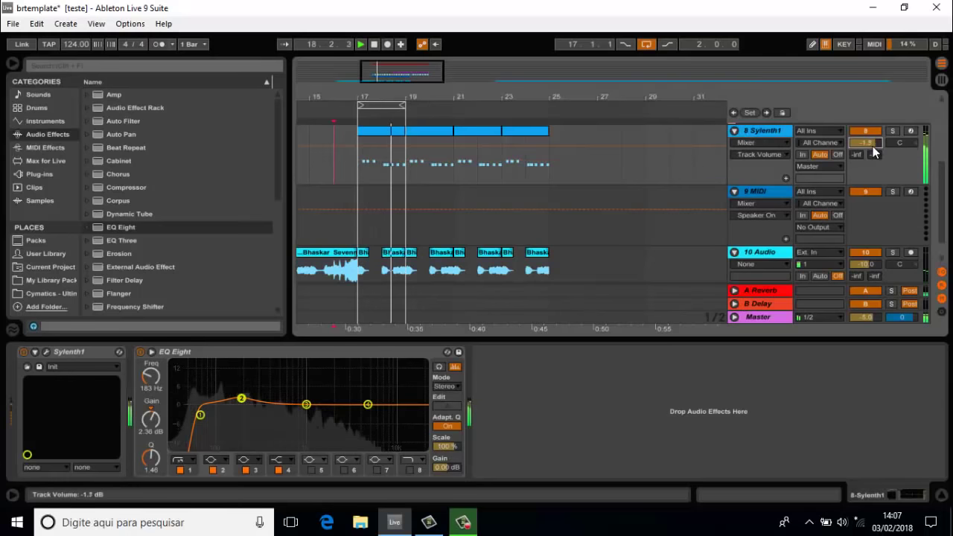
{"action": "key", "text": "ctrl+alt+l"}
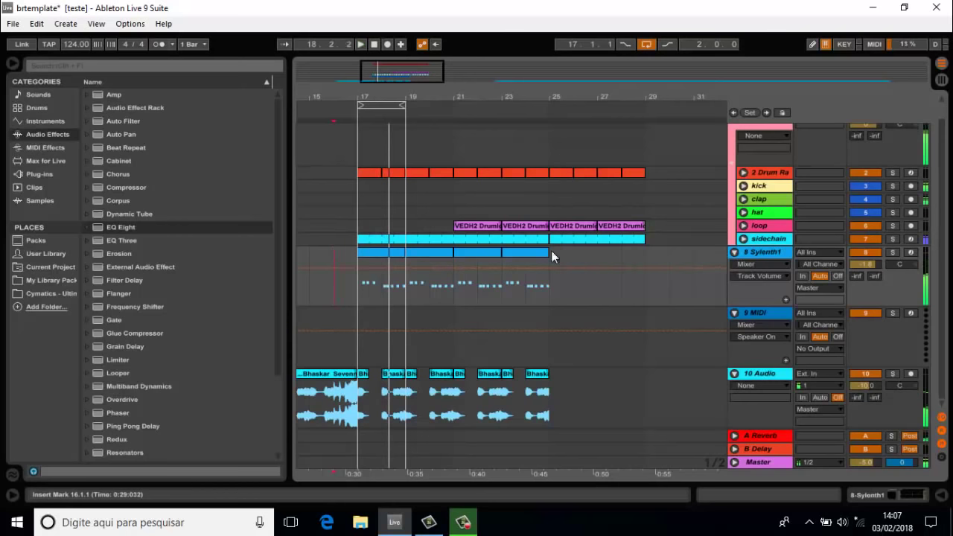
{"action": "left_click", "coordinate": [753, 252]}
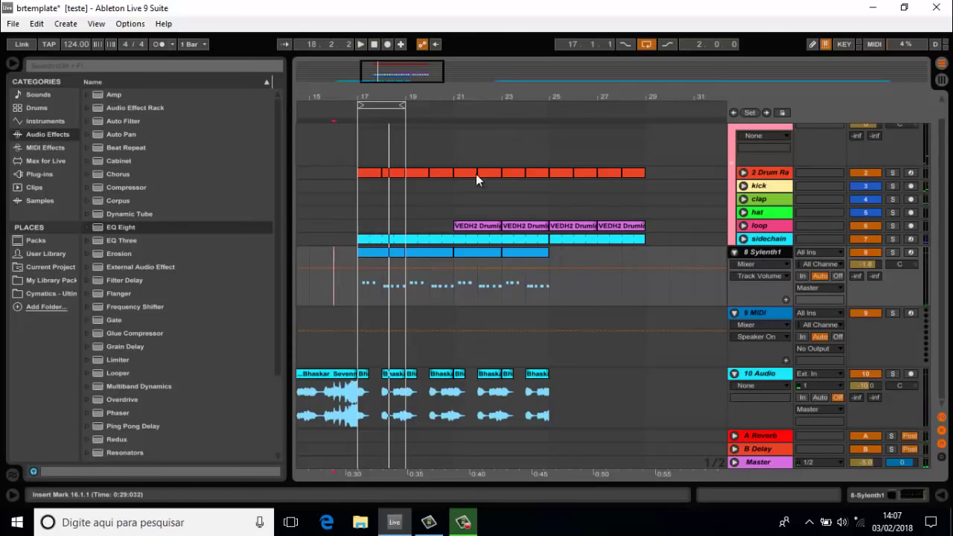
Listen repeatedly to the reference track's drop around bar 50 on the audio track, including from 50.3.1
{"action": "left_click_drag", "start_coordinate": [398, 99], "coordinate": [396, 68]}
{"action": "left_click", "coordinate": [645, 402]}
{"action": "key", "text": "space"}
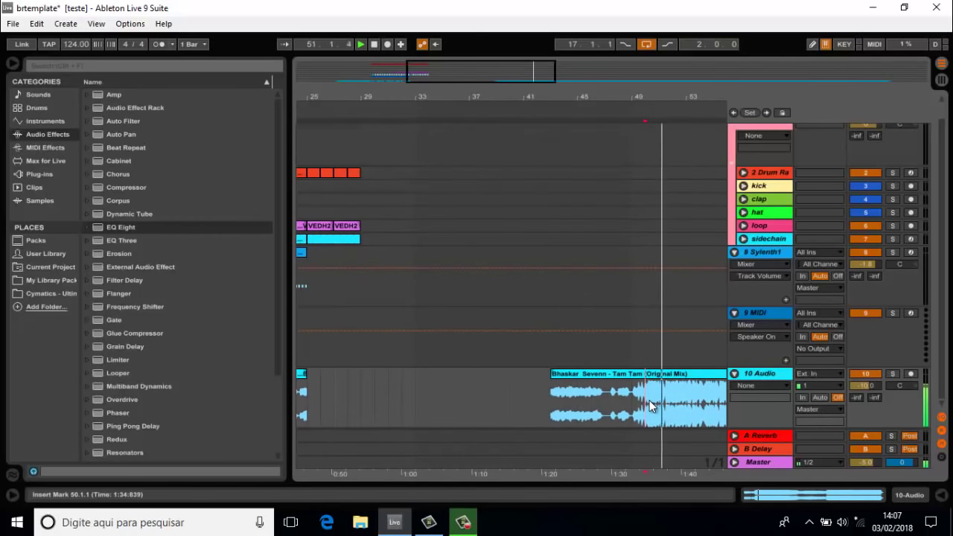
{"action": "key", "text": "space"}
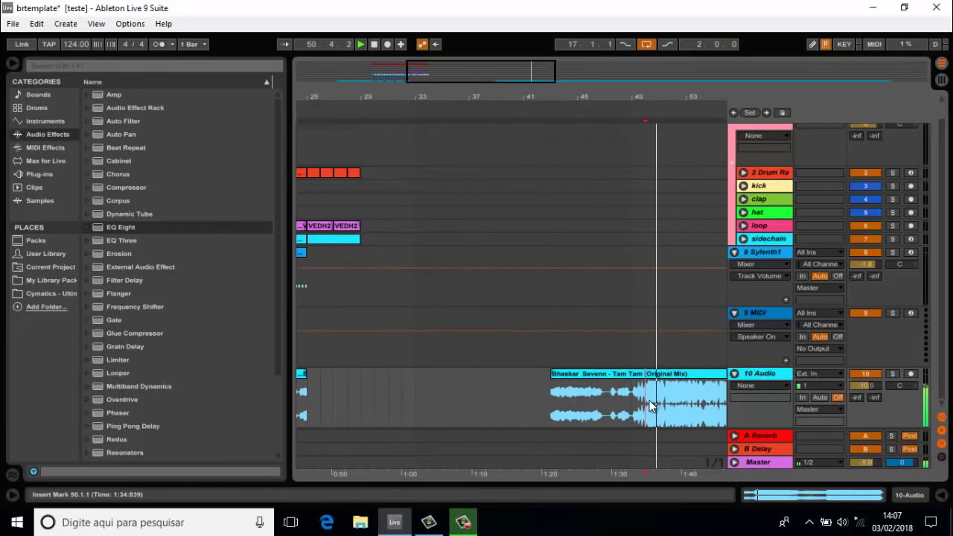
{"action": "key", "text": "space"}
{"action": "key", "text": "space"}
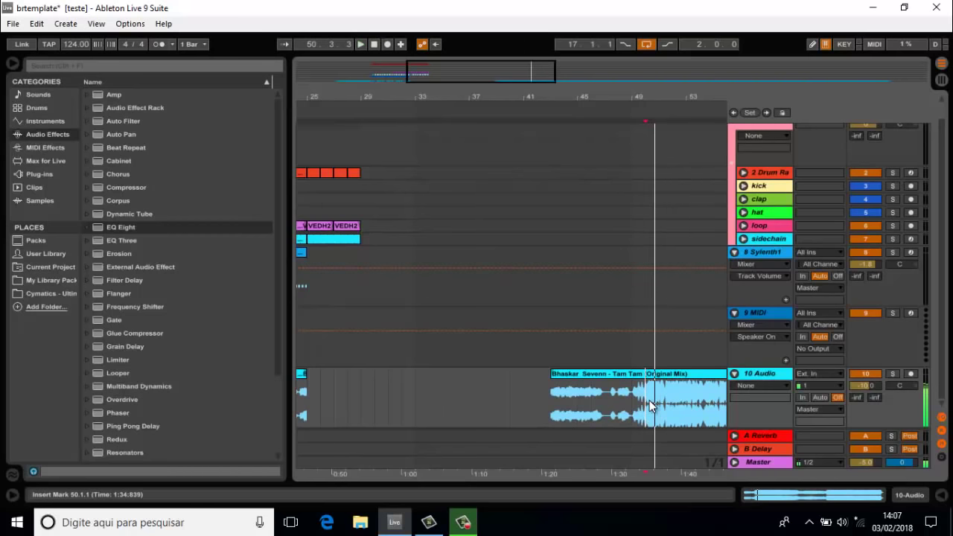
{"action": "key", "text": "space"}
{"action": "key", "text": "space"}
{"action": "key", "text": "Right"}
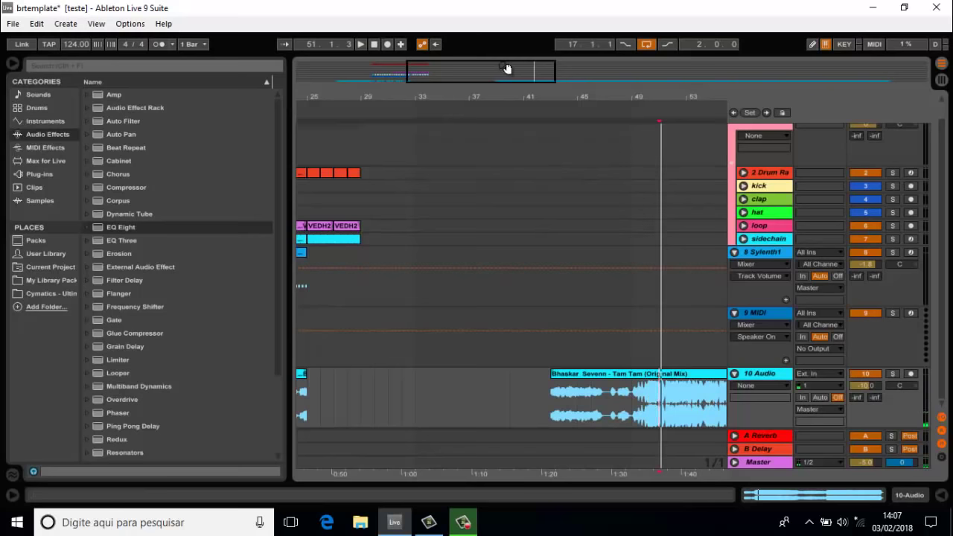
{"action": "left_click_drag", "start_coordinate": [506, 68], "coordinate": [511, 68]}
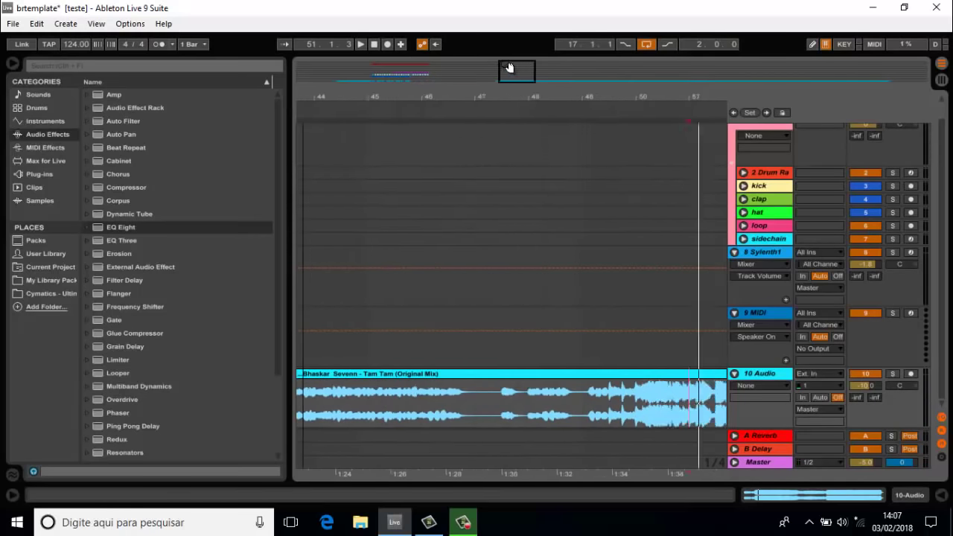
{"action": "left_click", "coordinate": [525, 407]}
{"action": "key", "text": "space"}
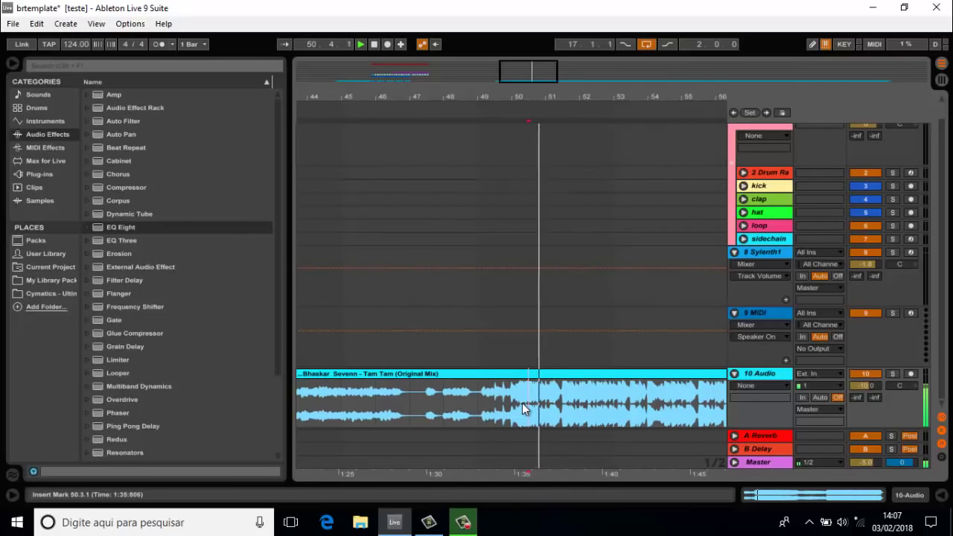
Return to bar 17 and play the recreated drop in the arrangement
{"action": "left_click_drag", "start_coordinate": [525, 79], "coordinate": [400, 79]}
{"action": "left_click", "coordinate": [401, 318]}
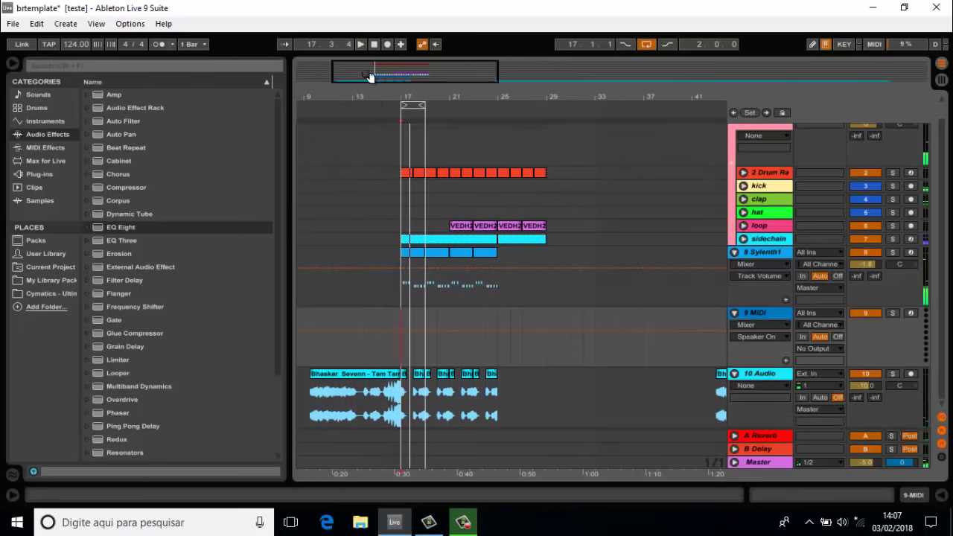
{"action": "left_click_drag", "start_coordinate": [370, 78], "coordinate": [385, 75]}
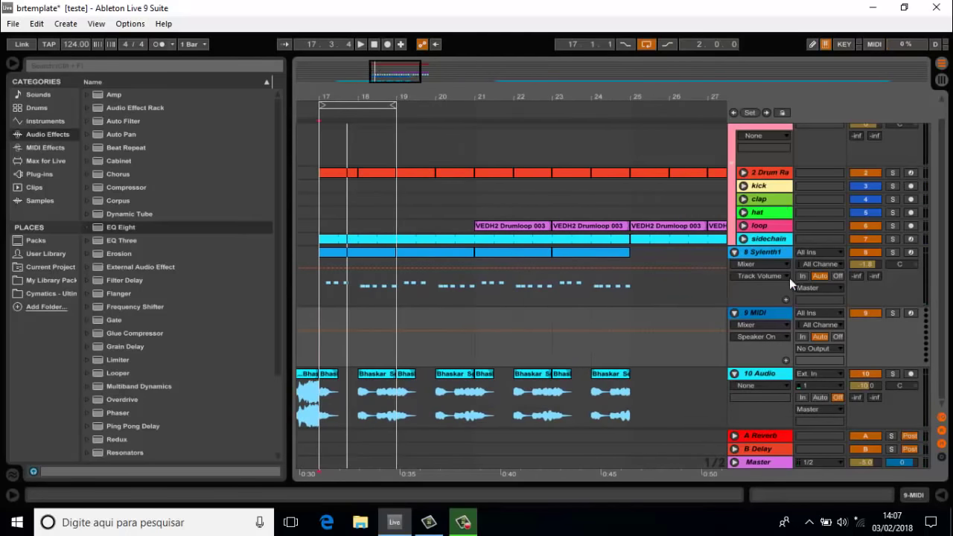
Load the Serum plug-in onto the empty MIDI track 9 and close its window
{"action": "double_click", "coordinate": [771, 311]}
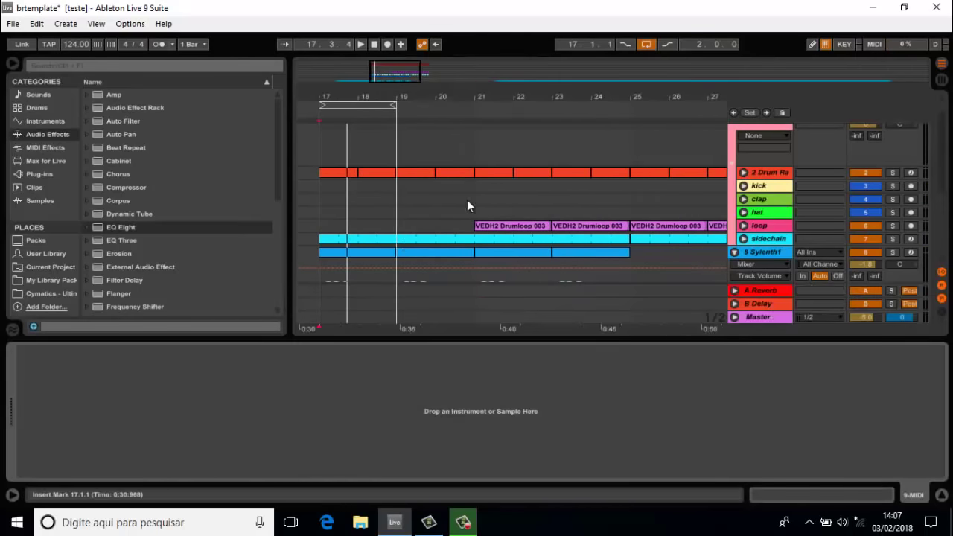
{"action": "scroll", "coordinate": [467, 199], "scroll_direction": "down", "scroll_amount": 5}
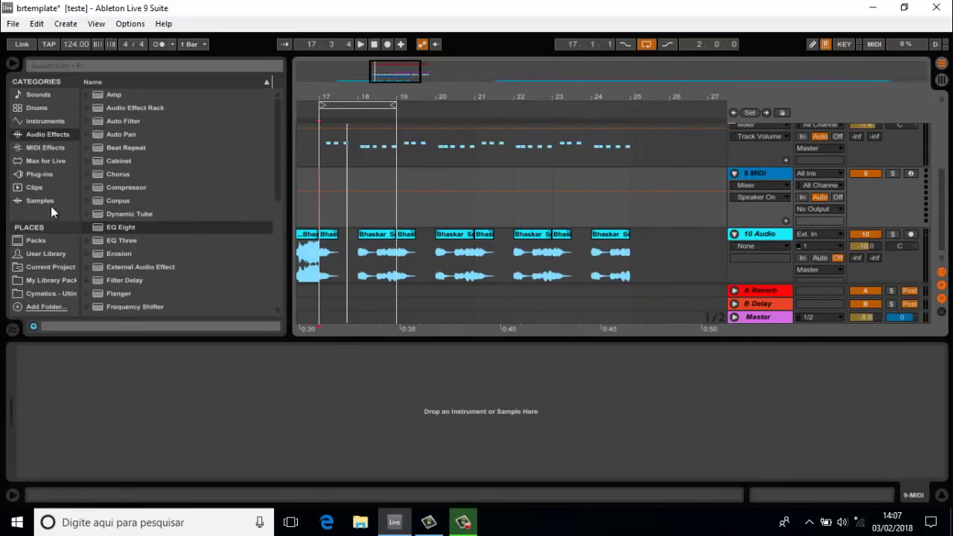
{"action": "left_click", "coordinate": [38, 175]}
{"action": "scroll", "coordinate": [126, 203], "scroll_direction": "down", "scroll_amount": 3}
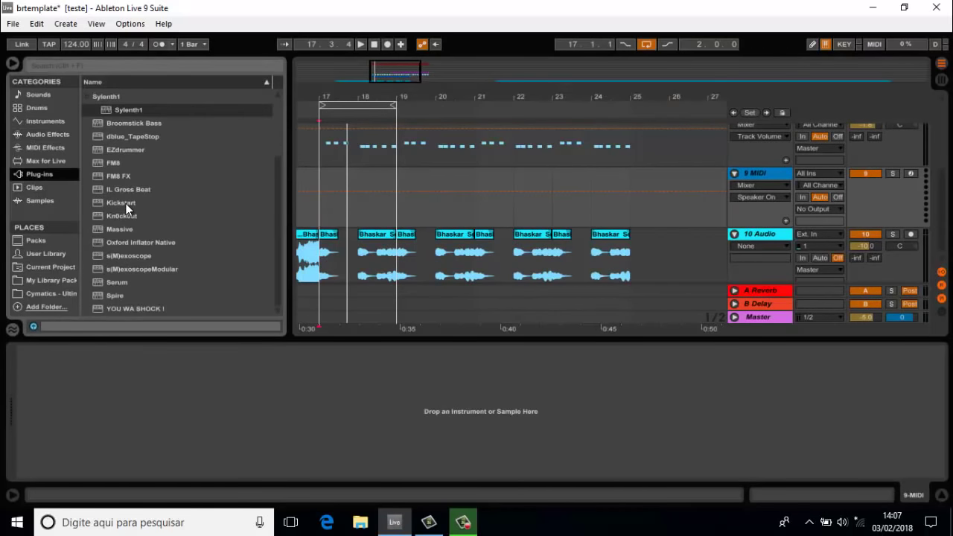
{"action": "left_click", "coordinate": [108, 216]}
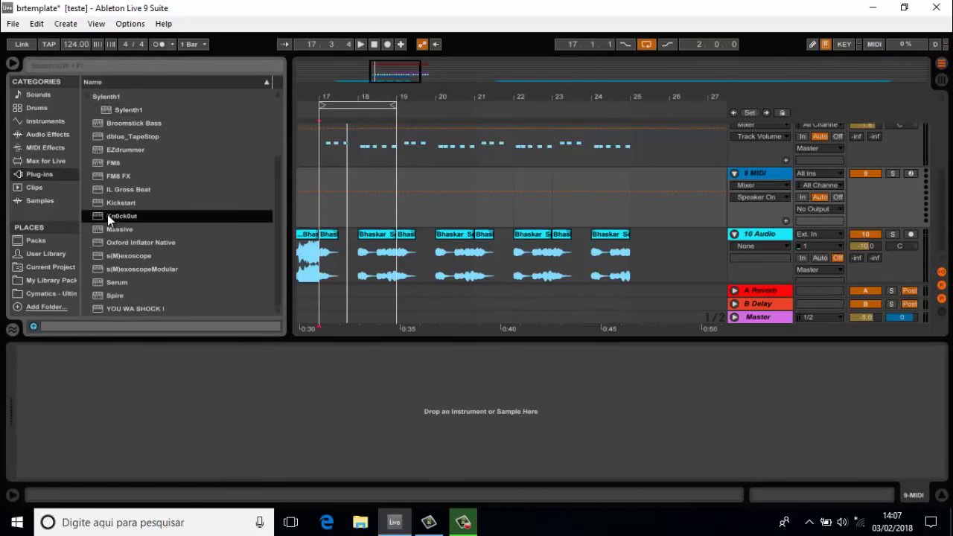
{"action": "left_click_drag", "start_coordinate": [117, 282], "coordinate": [167, 400]}
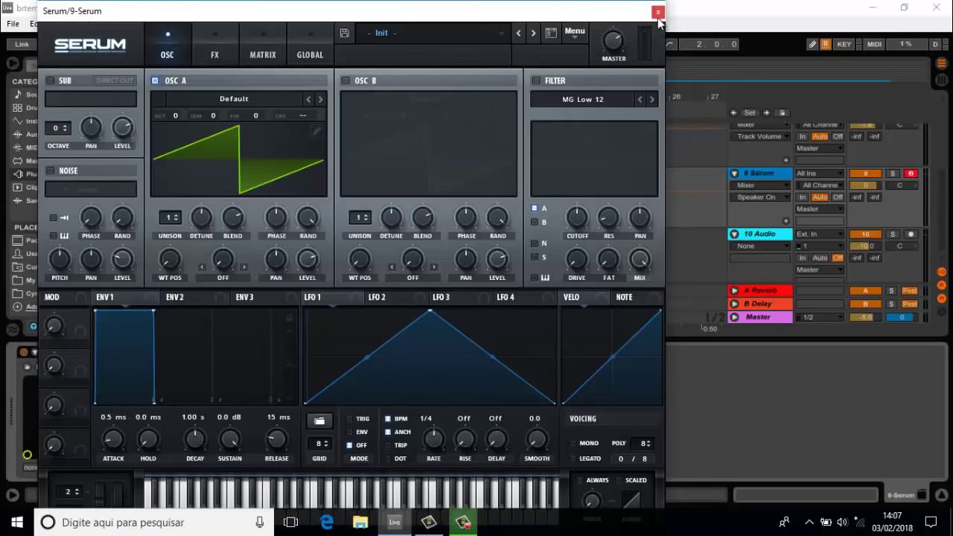
{"action": "left_click", "coordinate": [658, 12]}
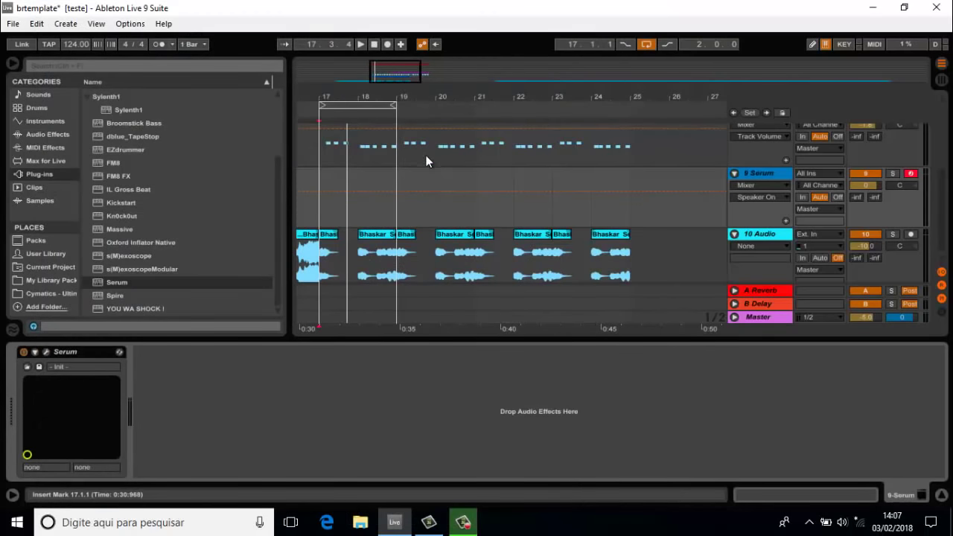
Create a MIDI clip from 17.1.1 to 17.3.1 on the Serum track and add a B1 note at its start
{"action": "left_click_drag", "start_coordinate": [318, 209], "coordinate": [333, 210]}
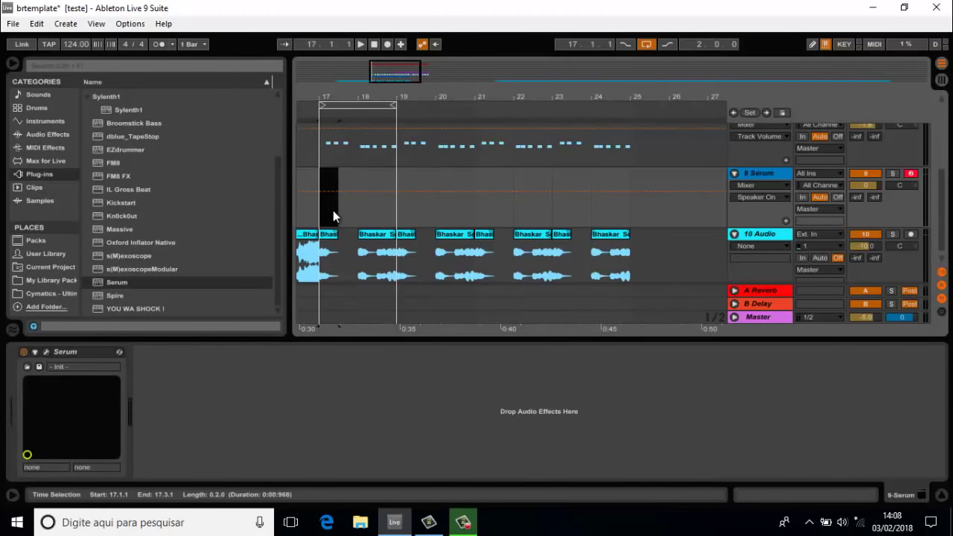
{"action": "double_click", "coordinate": [324, 175]}
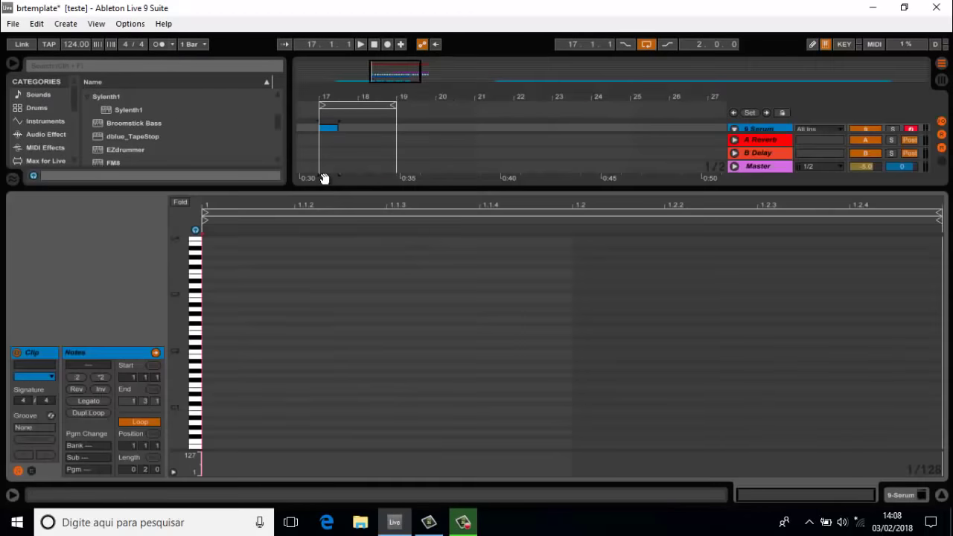
{"action": "right_click", "coordinate": [245, 342]}
{"action": "left_click_drag", "start_coordinate": [183, 344], "coordinate": [208, 341]}
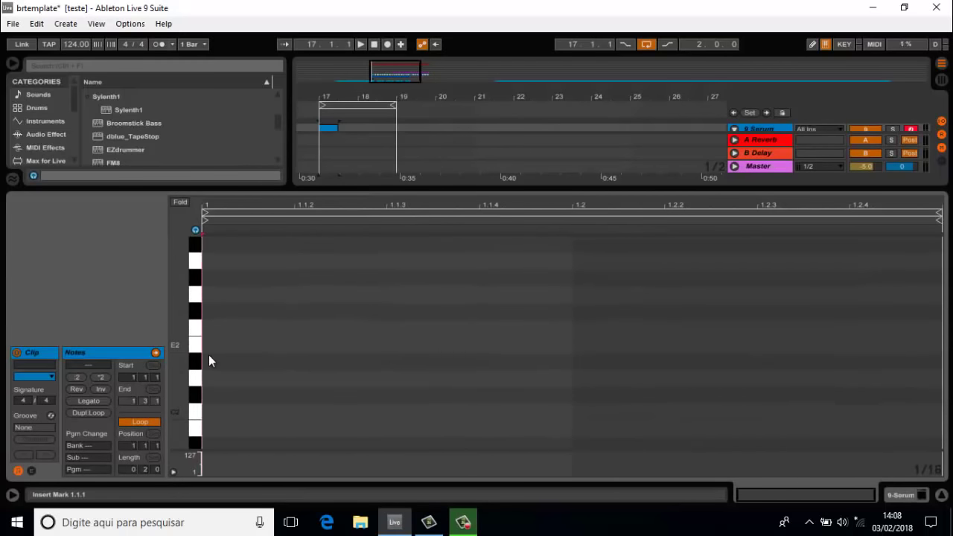
{"action": "double_click", "coordinate": [207, 411]}
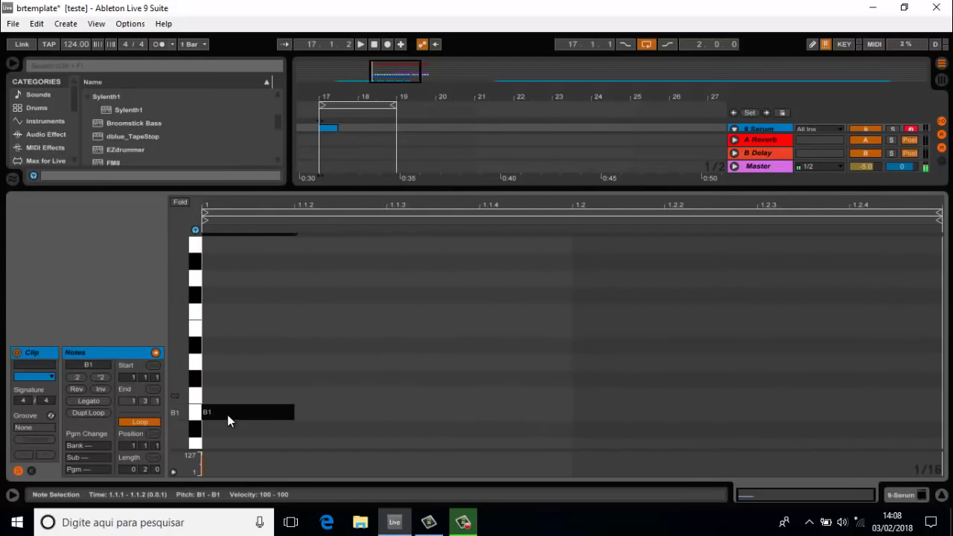
Resize the B1 note to span 1.1.1 to 1.1.4 while auditioning it, and hide the clip editor
{"action": "left_click_drag", "start_coordinate": [296, 414], "coordinate": [722, 426]}
{"action": "key", "text": "space"}
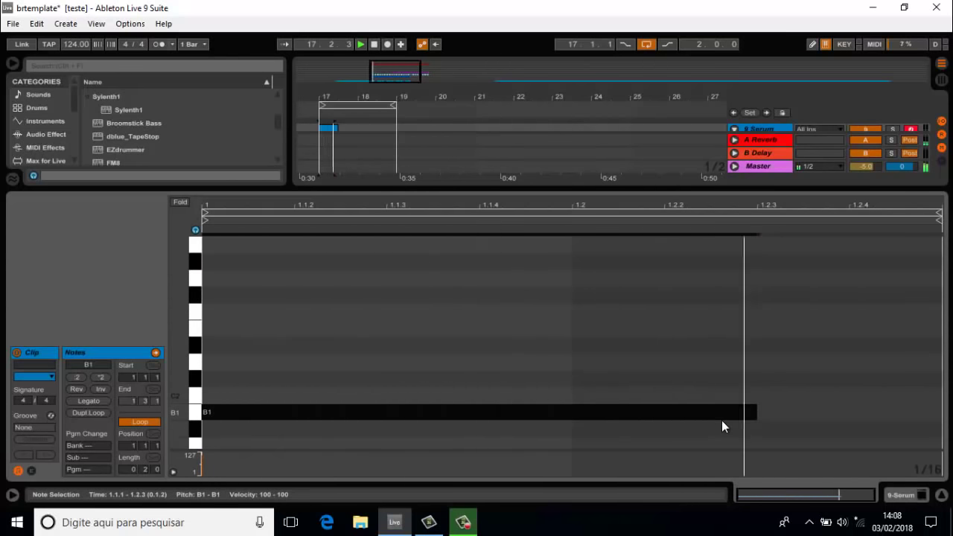
{"action": "left_click_drag", "start_coordinate": [755, 413], "coordinate": [480, 414]}
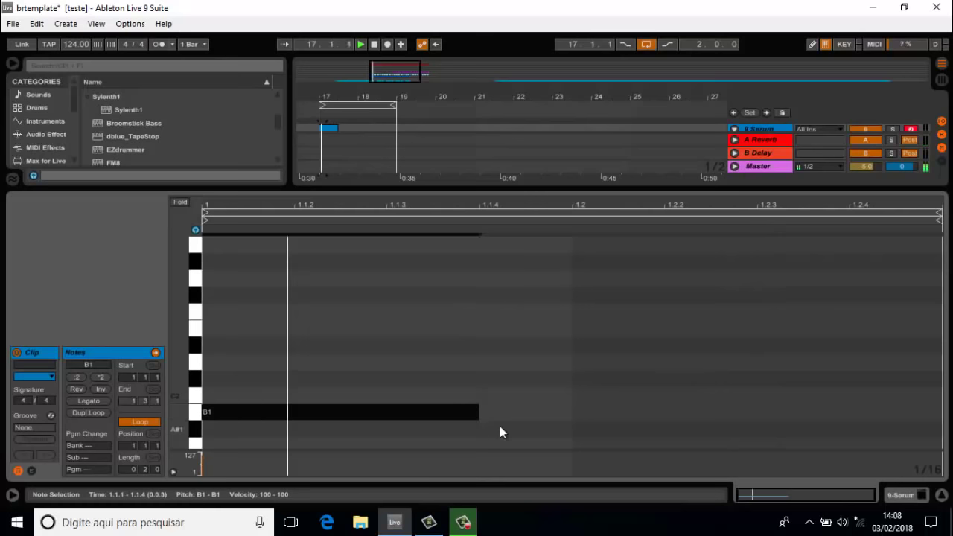
{"action": "left_click", "coordinate": [942, 497]}
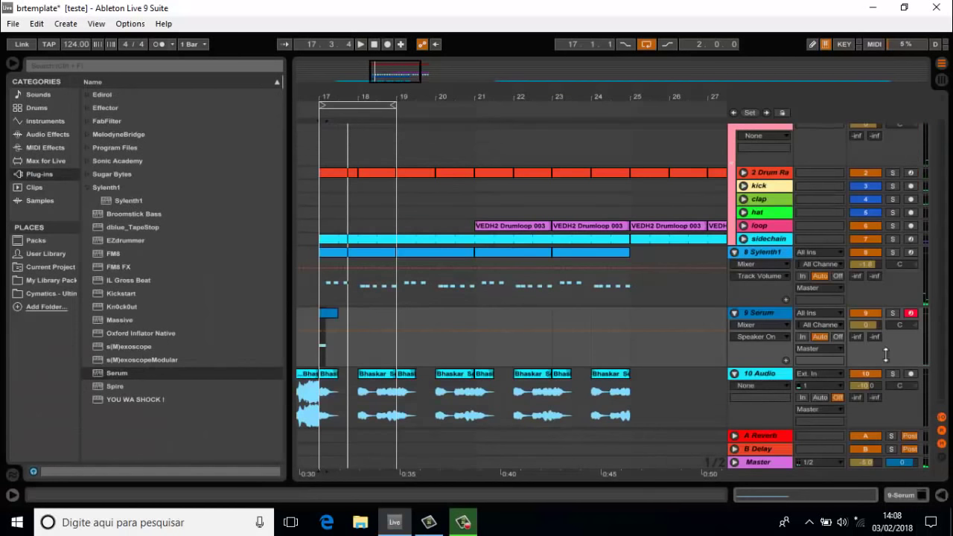
Solo the Serum track, shorten the loop to 17.1.1 through 17.3.1, and audition it
{"action": "left_click", "coordinate": [893, 313]}
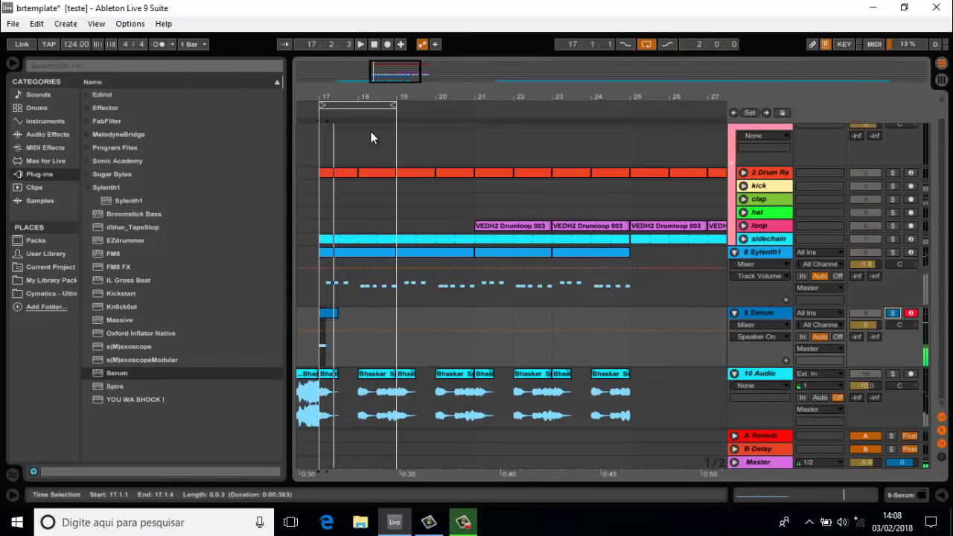
{"action": "left_click_drag", "start_coordinate": [392, 107], "coordinate": [339, 105]}
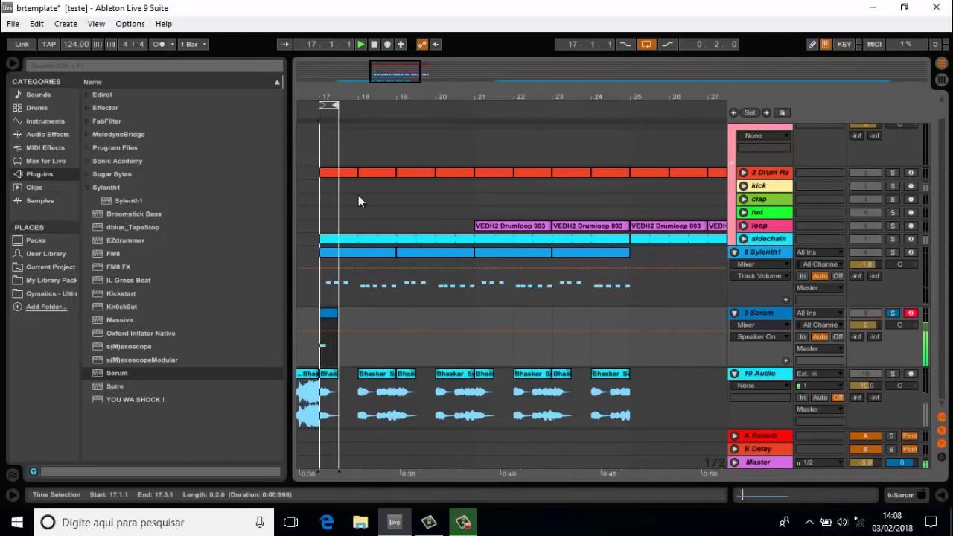
{"action": "key", "text": "space"}
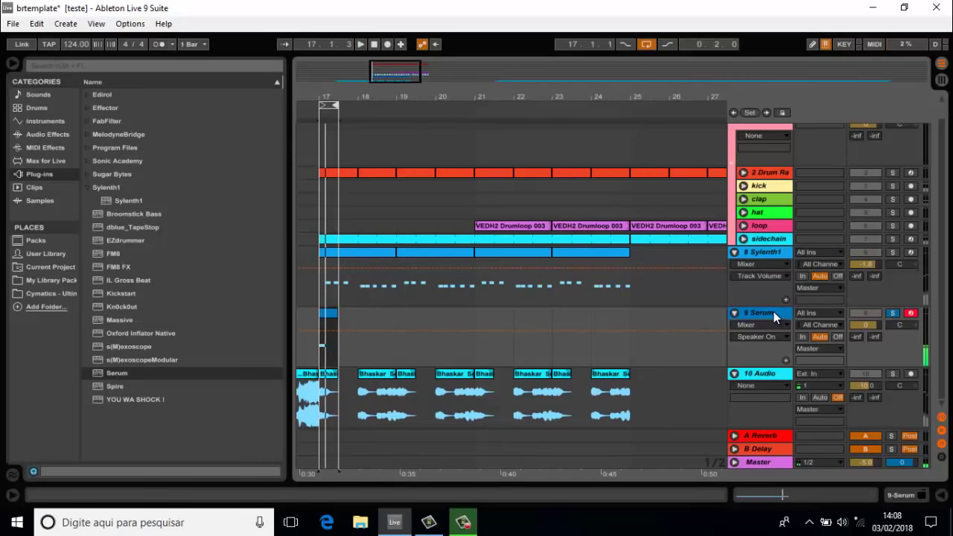
Reopen Serum, set oscillator A to 7 unison voices with detune 0.20, and enable oscillator B
{"action": "double_click", "coordinate": [777, 314]}
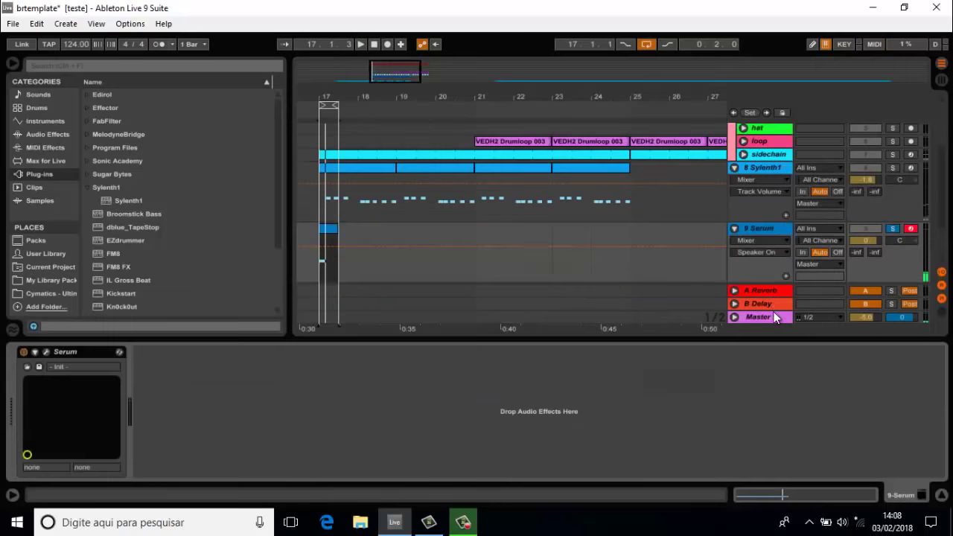
{"action": "left_click", "coordinate": [44, 352]}
{"action": "left_click_drag", "start_coordinate": [171, 217], "coordinate": [197, 219]}
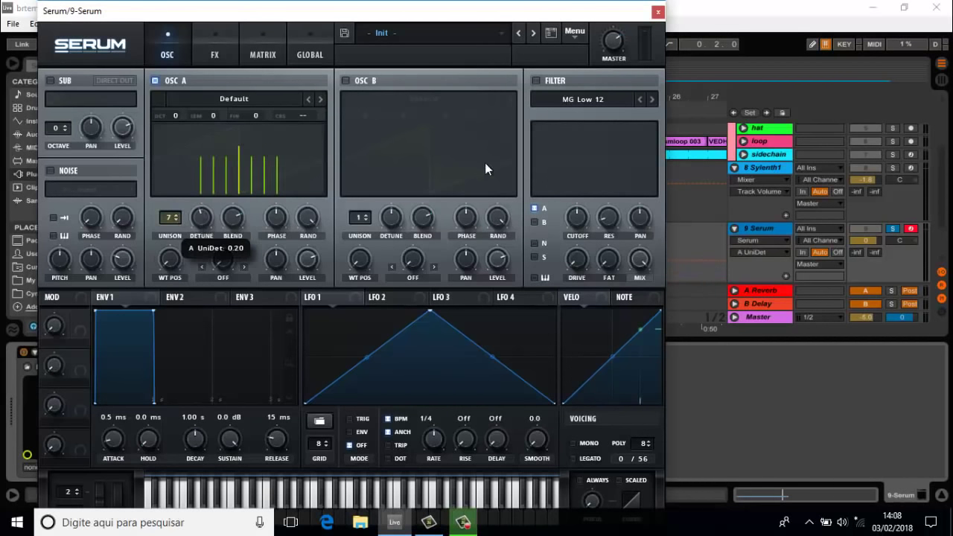
{"action": "left_click", "coordinate": [345, 81]}
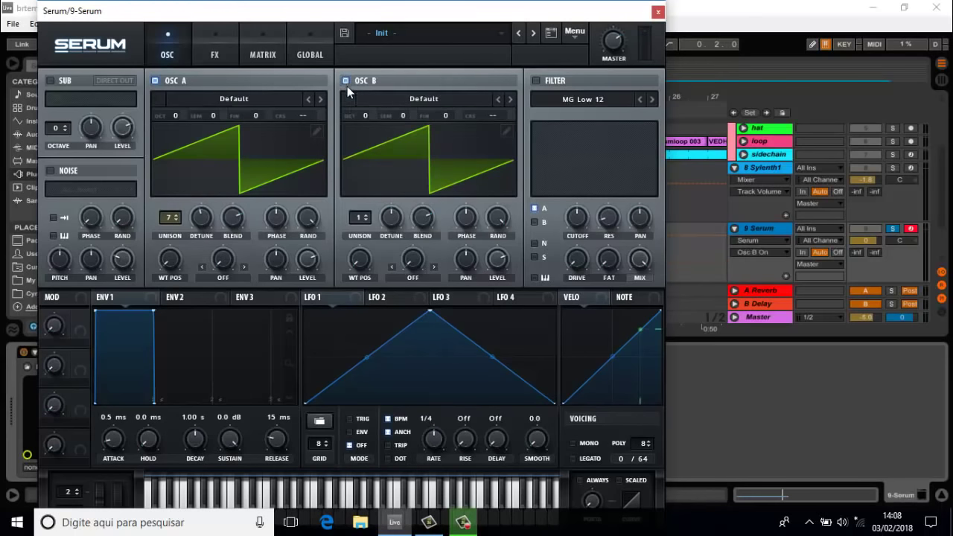
Set oscillator B to 5 unison voices, lower its detune, and set both oscillators' octave to -2
{"action": "mouse_move", "coordinate": [370, 219]}
{"action": "left_mouse_down"}
{"action": "mouse_move", "coordinate": [371, 203]}
{"action": "mouse_move", "coordinate": [386, 226]}
{"action": "left_mouse_up"}
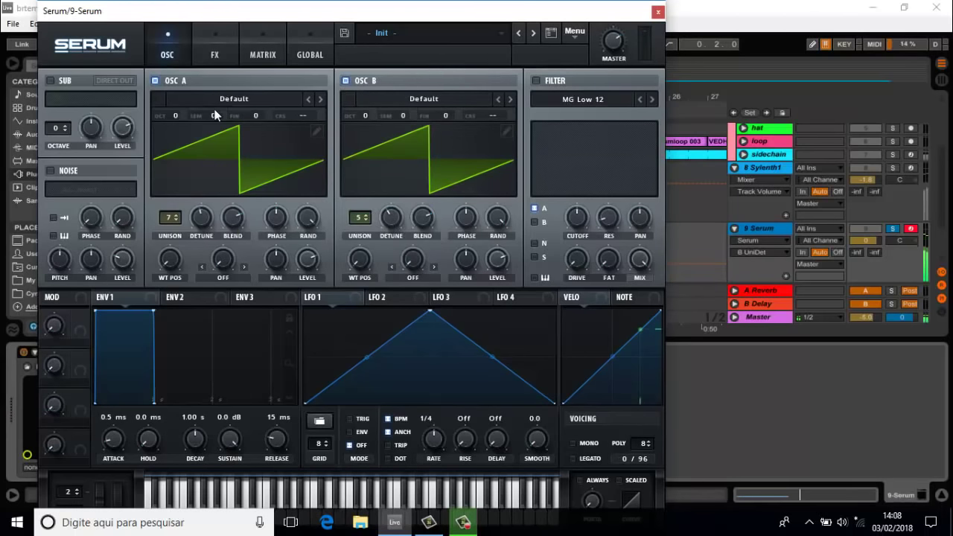
{"action": "left_click_drag", "start_coordinate": [184, 113], "coordinate": [204, 129]}
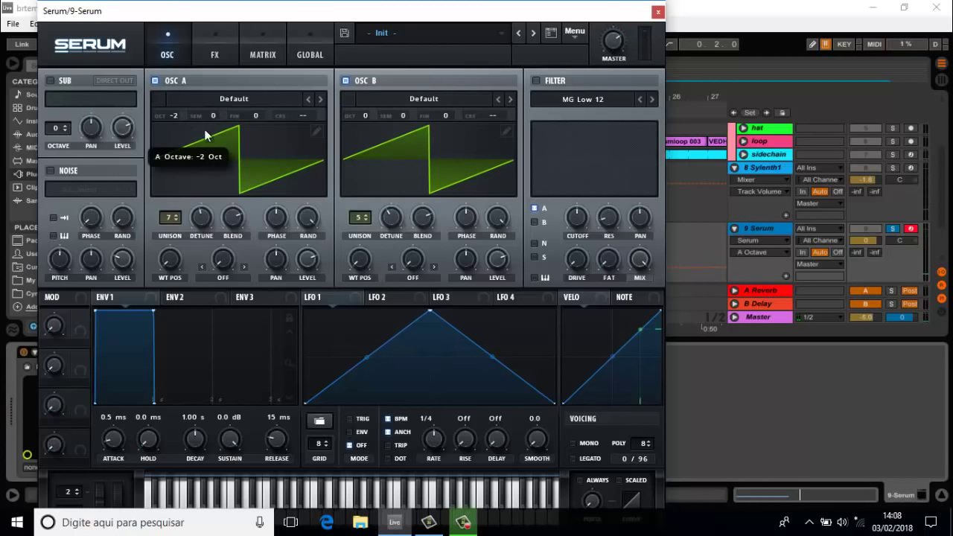
{"action": "left_click_drag", "start_coordinate": [364, 115], "coordinate": [360, 151]}
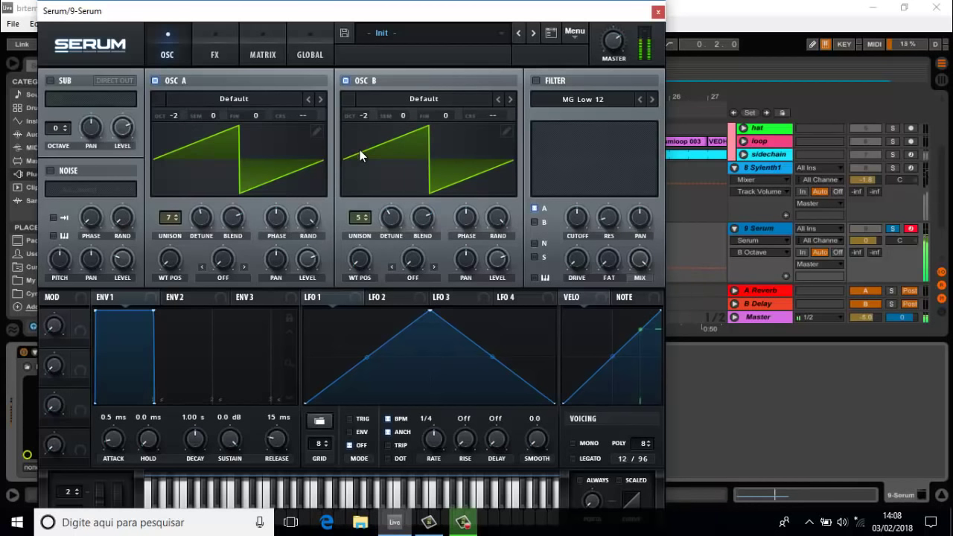
Enable the MG Low 12 filter for oscillators A and B, with cutoff about 290 Hz and resonance about 33%
{"action": "left_click_drag", "start_coordinate": [415, 11], "coordinate": [567, 14]}
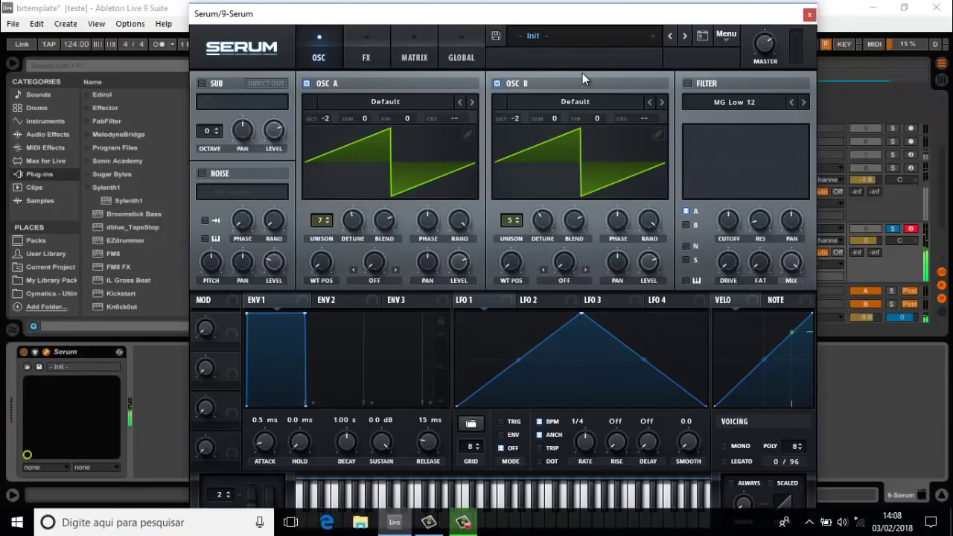
{"action": "left_click", "coordinate": [686, 84]}
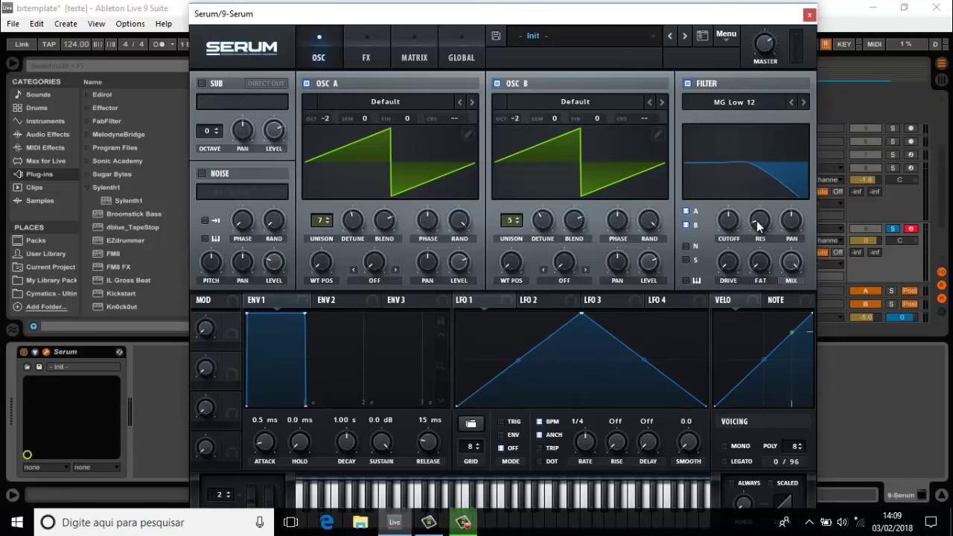
{"action": "left_click_drag", "start_coordinate": [729, 220], "coordinate": [761, 192]}
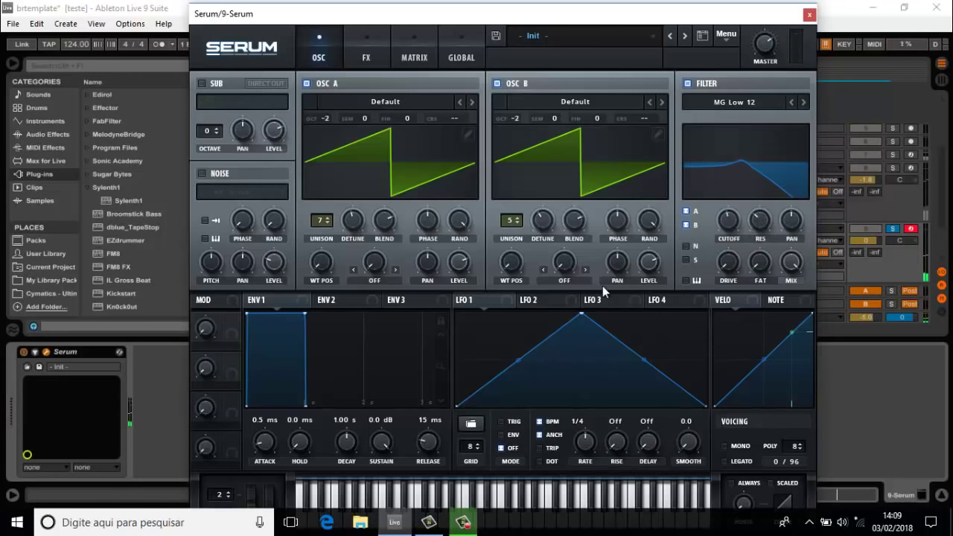
Expose Serum's filter cutoff and filter resonance as configured parameters on its device in the track
{"action": "left_click", "coordinate": [45, 363]}
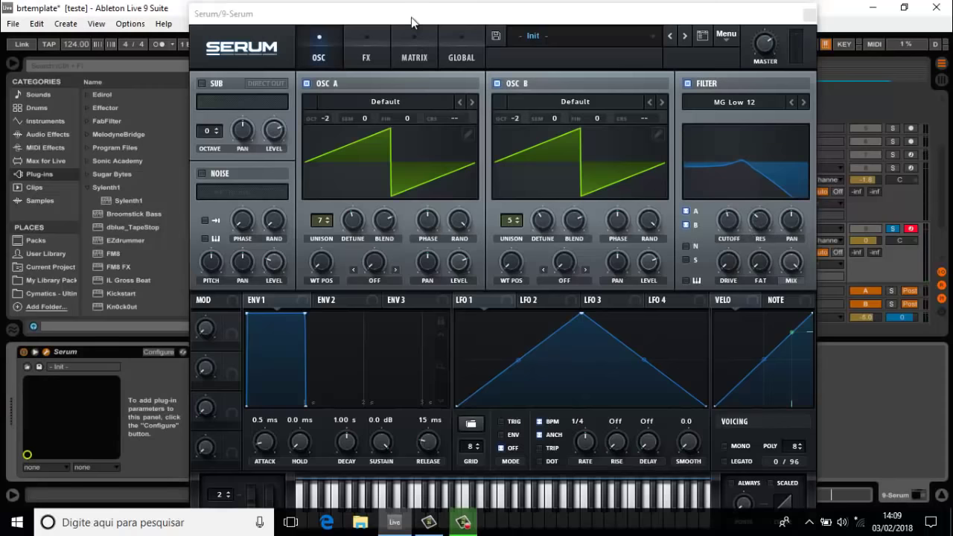
{"action": "left_click_drag", "start_coordinate": [412, 22], "coordinate": [528, 23]}
{"action": "left_click", "coordinate": [160, 352]}
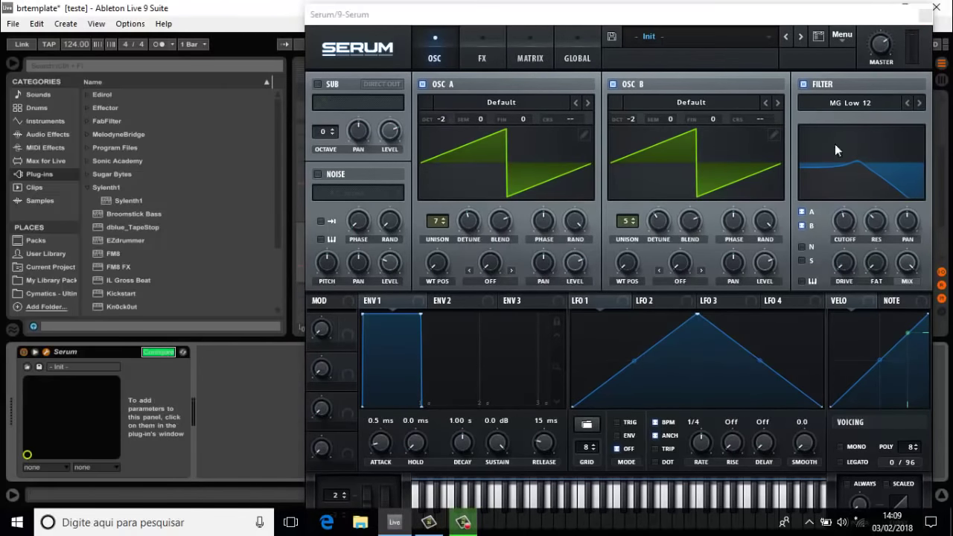
{"action": "left_click", "coordinate": [845, 222]}
{"action": "left_click", "coordinate": [877, 221]}
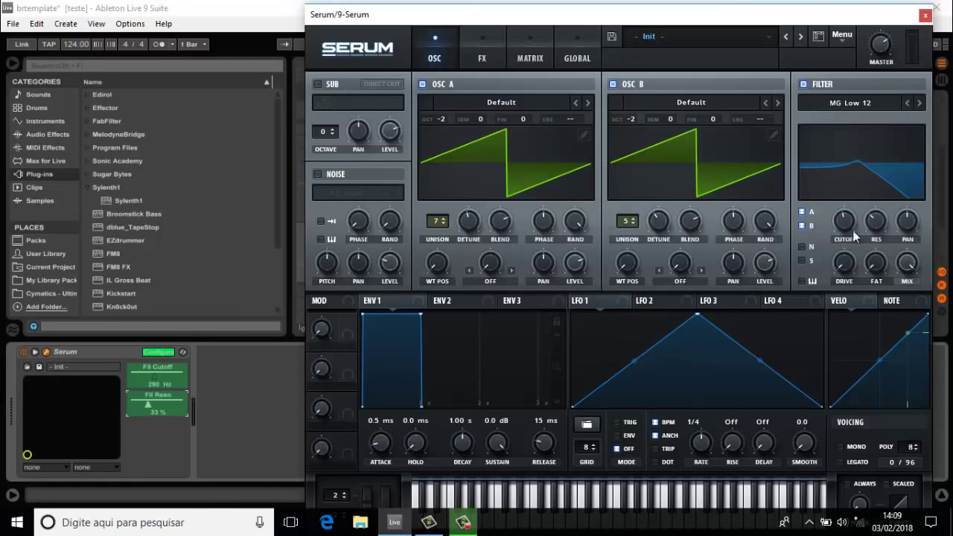
{"action": "left_click", "coordinate": [163, 352]}
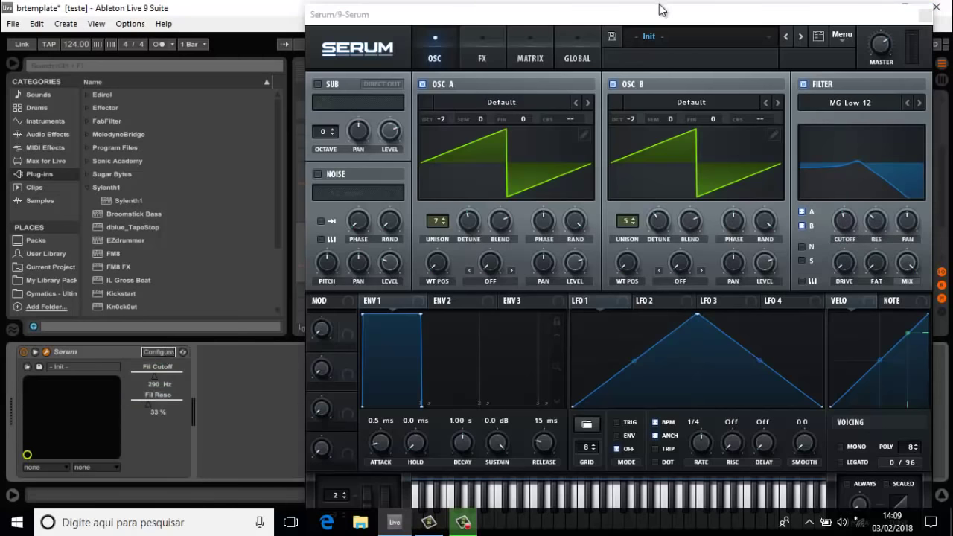
Close the Serum window, show the filter cutoff automation on the Serum track, and raise the cutoff to 22050 Hz
{"action": "left_click_drag", "start_coordinate": [661, 9], "coordinate": [472, 41]}
{"action": "left_click", "coordinate": [736, 49]}
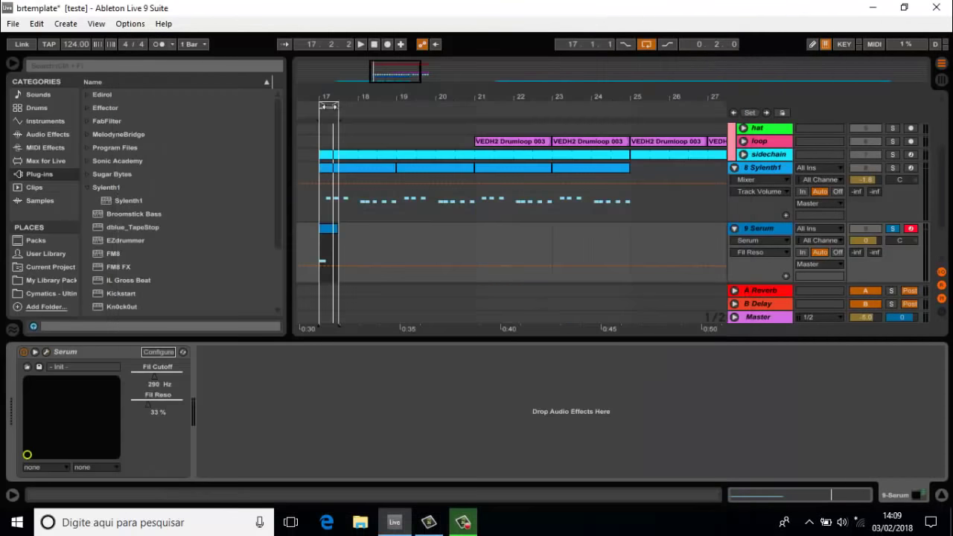
{"action": "left_click_drag", "start_coordinate": [350, 81], "coordinate": [317, 237]}
{"action": "left_click", "coordinate": [154, 381]}
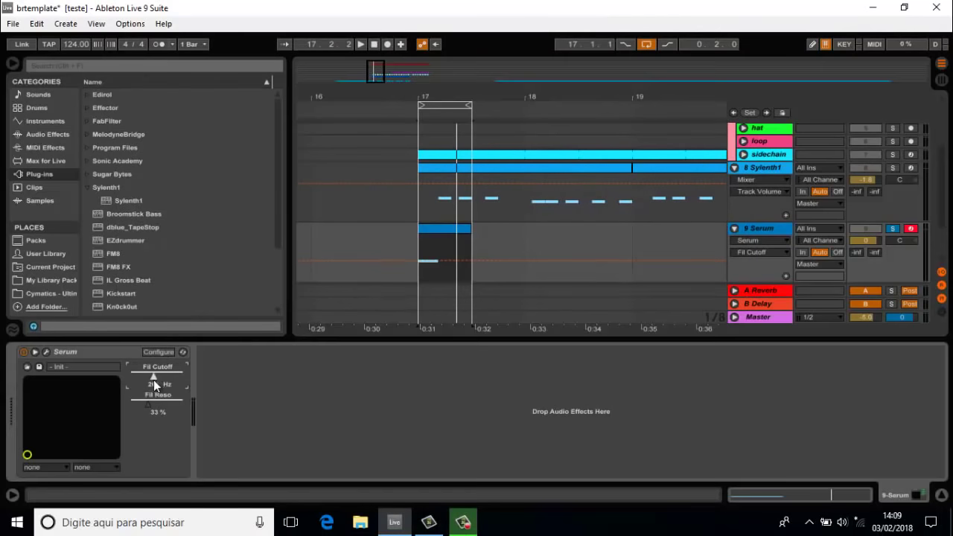
{"action": "left_click_drag", "start_coordinate": [154, 371], "coordinate": [152, 371]}
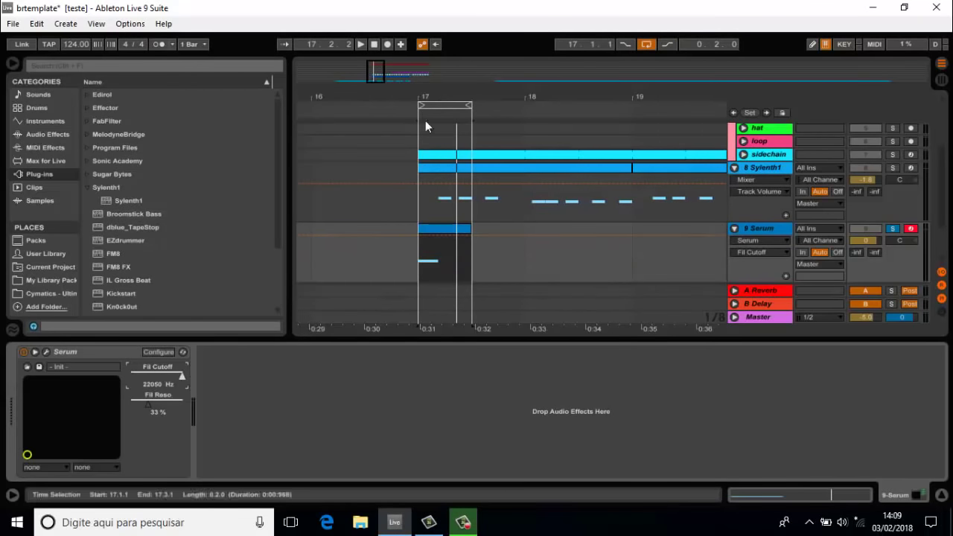
Draw a curved filter cutoff automation falling from maximum at 17.1.1 to minimum at 17.1.4, and audition it
{"action": "key", "text": "plus"}
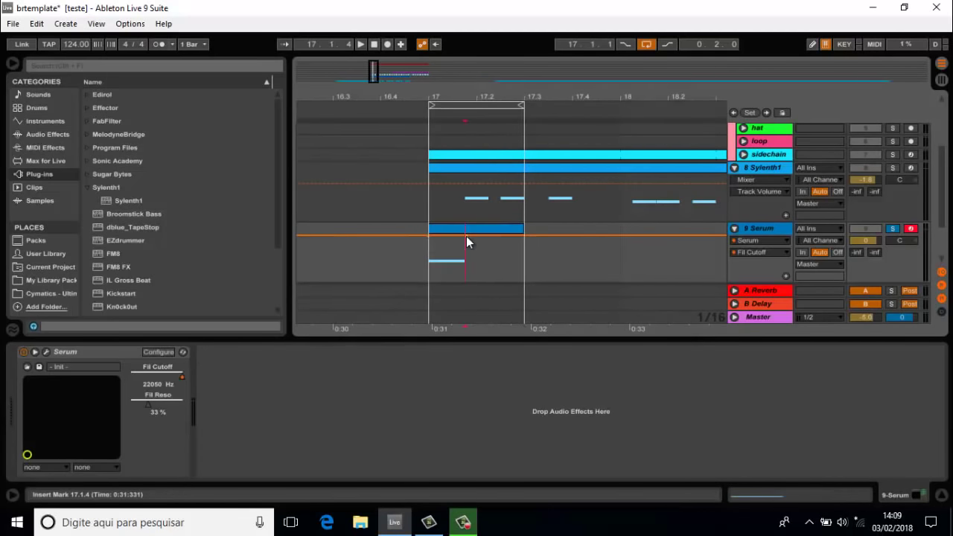
{"action": "left_click_drag", "start_coordinate": [466, 236], "coordinate": [444, 260]}
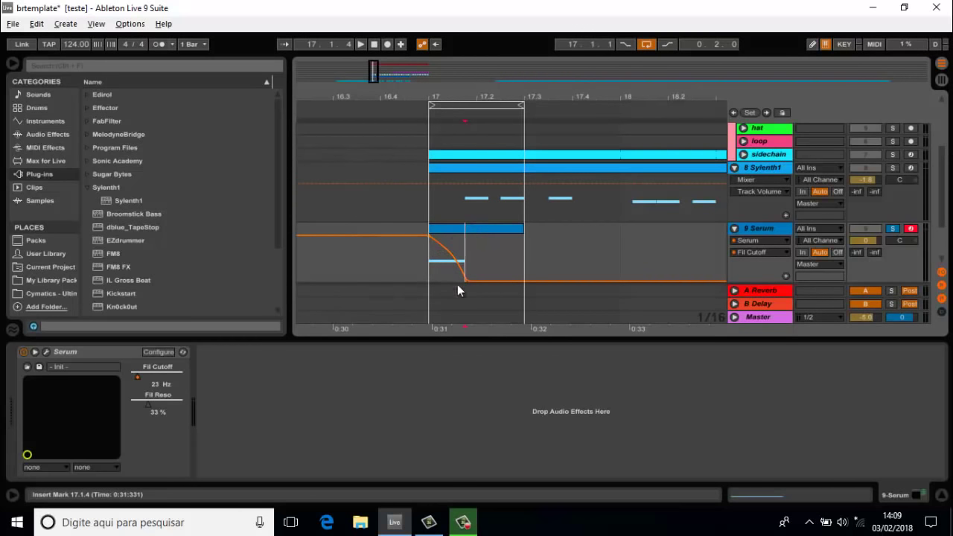
{"action": "key", "text": "space"}
{"action": "key", "text": "space"}
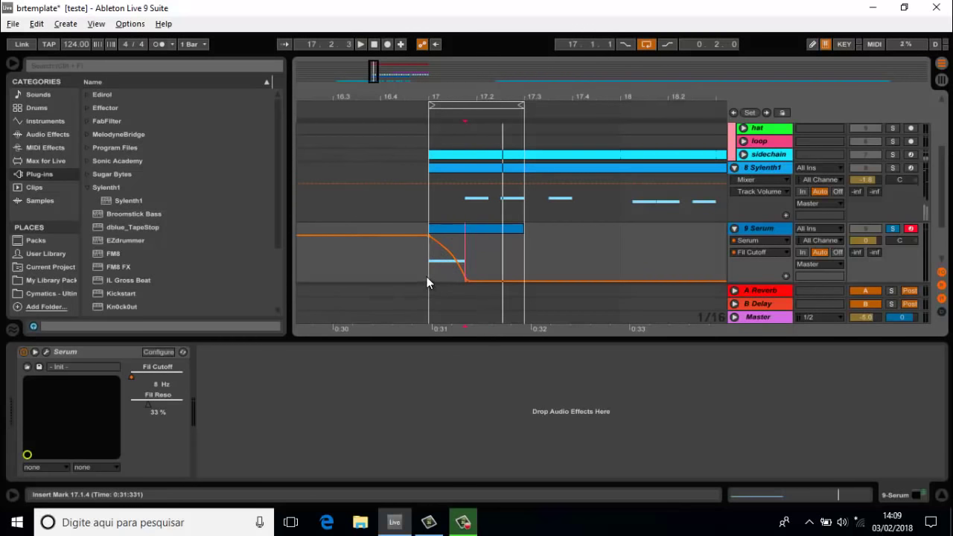
{"action": "left_click", "coordinate": [428, 283]}
{"action": "key", "text": "space"}
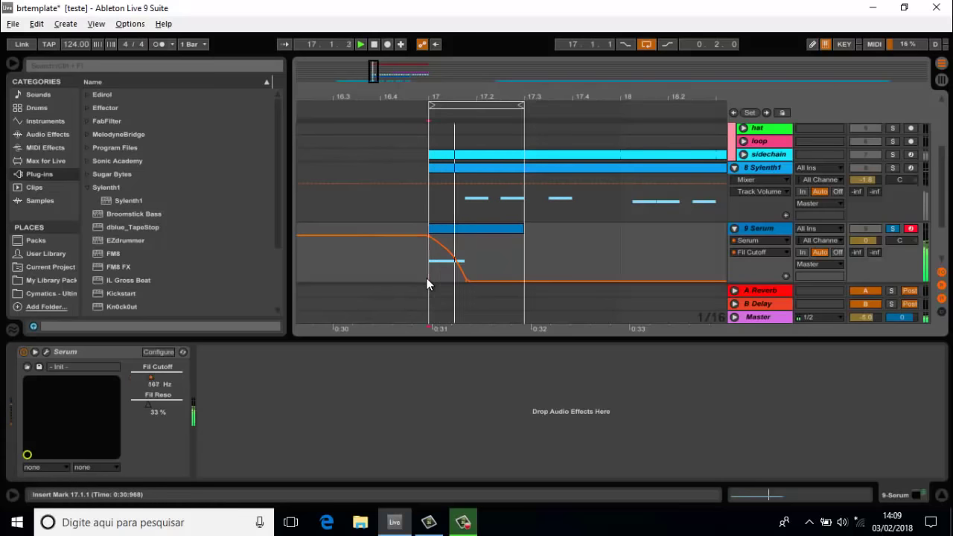
{"action": "key", "text": "space"}
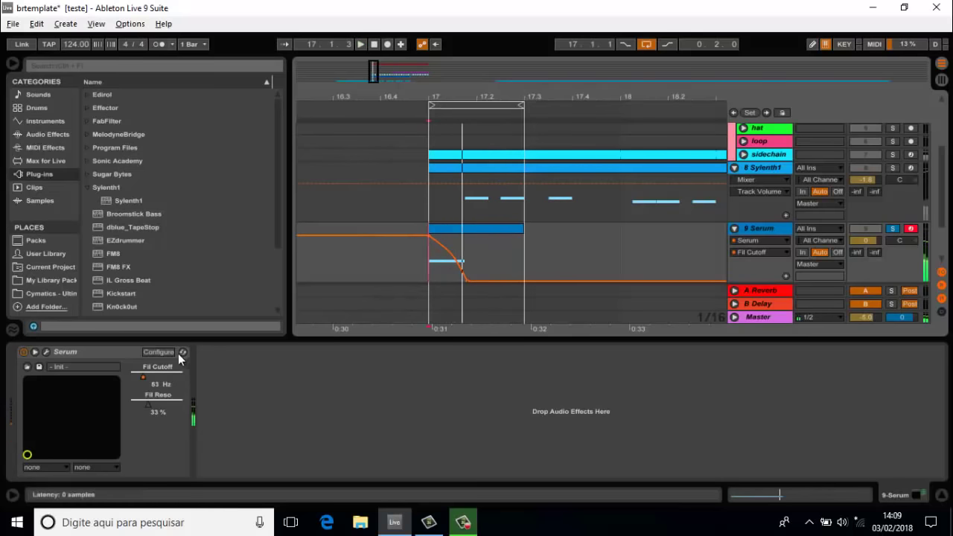
Set filter resonance to 36%, automate it in a curve from 17.1.1 down to 0% at the note's end, and audition it
{"action": "left_click", "coordinate": [149, 405]}
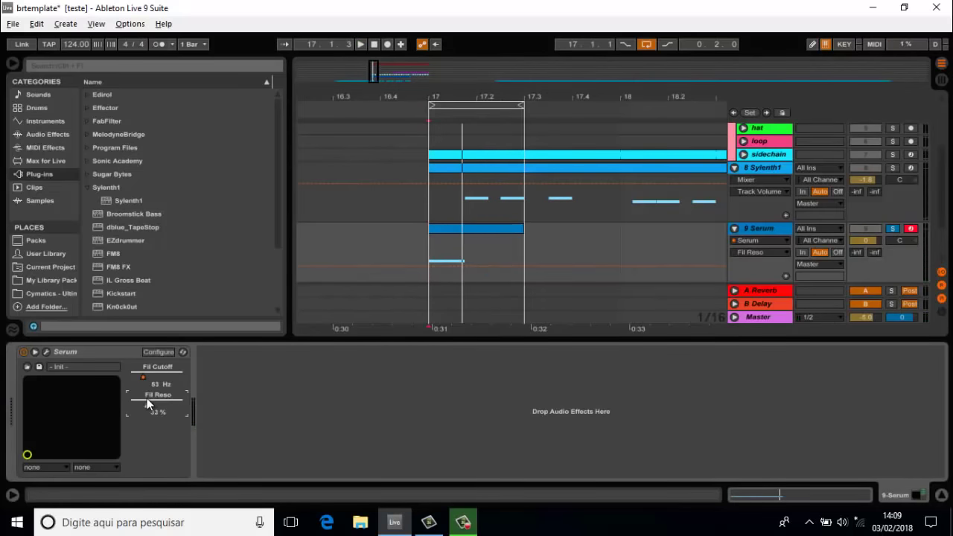
{"action": "left_click", "coordinate": [429, 264]}
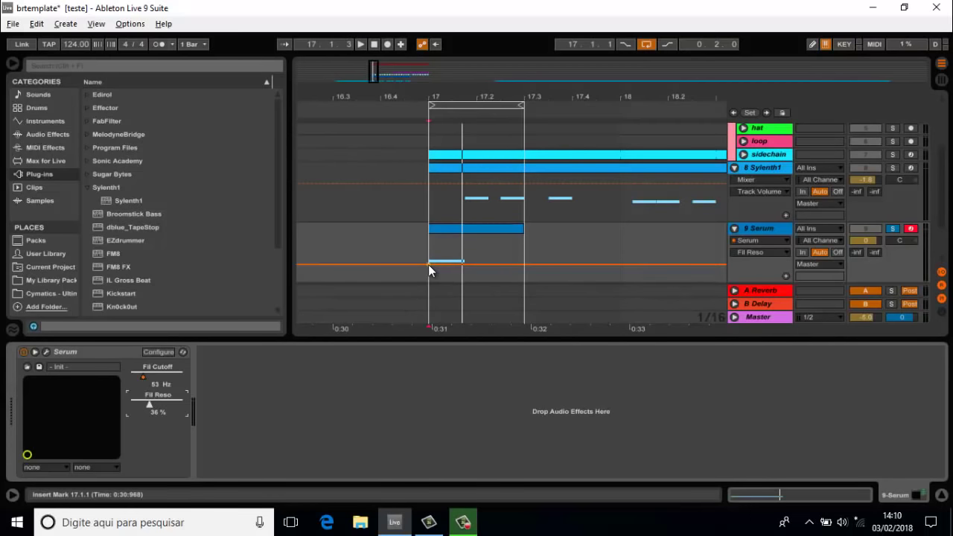
{"action": "left_click_drag", "start_coordinate": [462, 265], "coordinate": [453, 275]}
{"action": "key", "text": "space"}
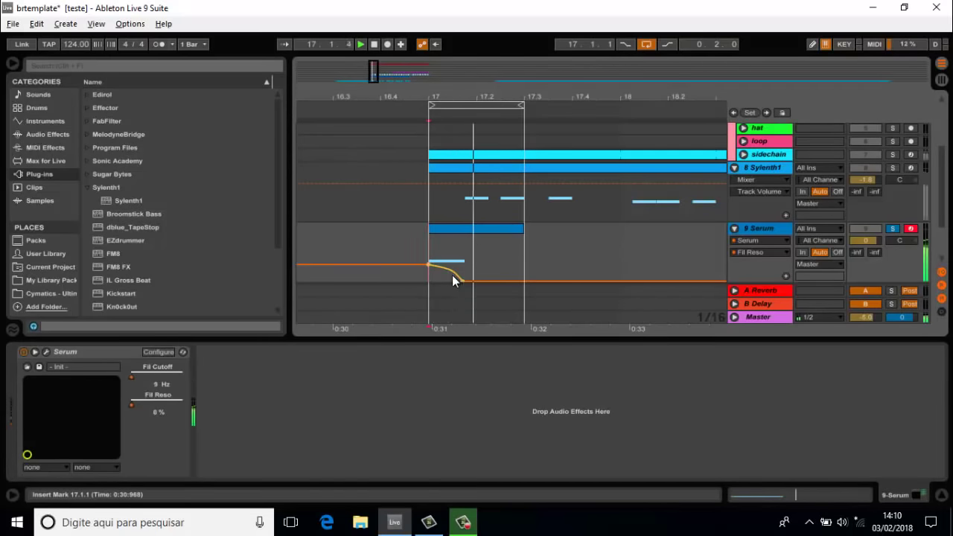
{"action": "key", "text": "space"}
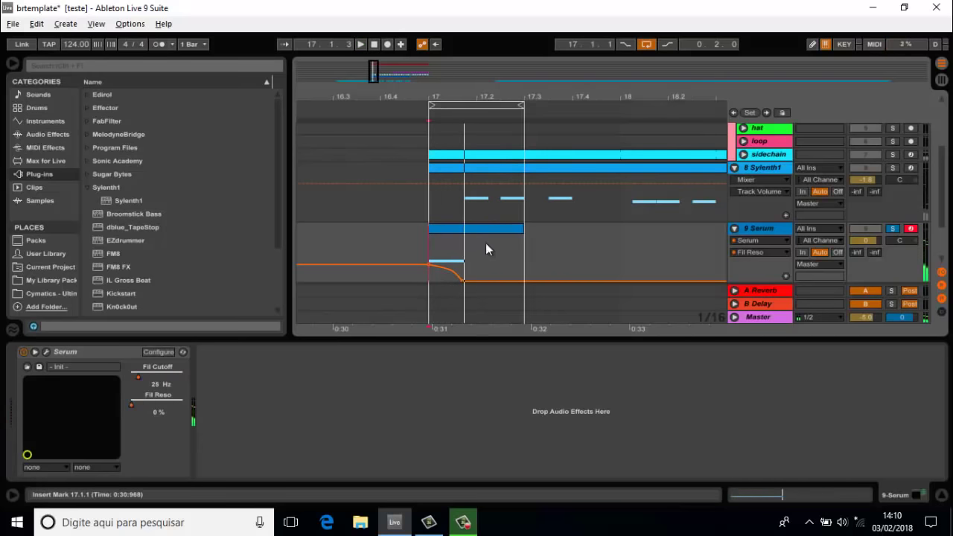
Add Kickstart after Serum, compare its sidechain curves at 1/4, keep the second preset shape, and close its window
{"action": "left_click", "coordinate": [168, 201]}
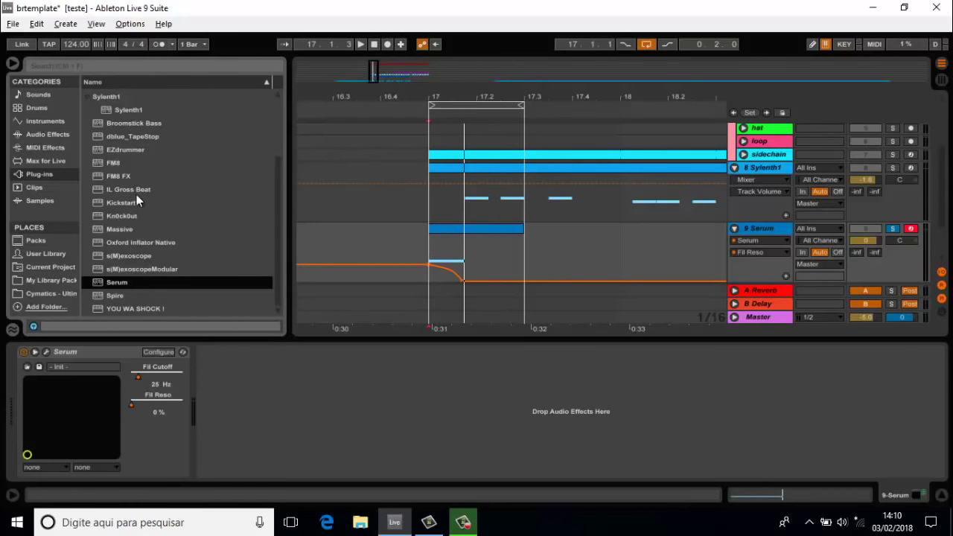
{"action": "left_click_drag", "start_coordinate": [120, 203], "coordinate": [246, 389]}
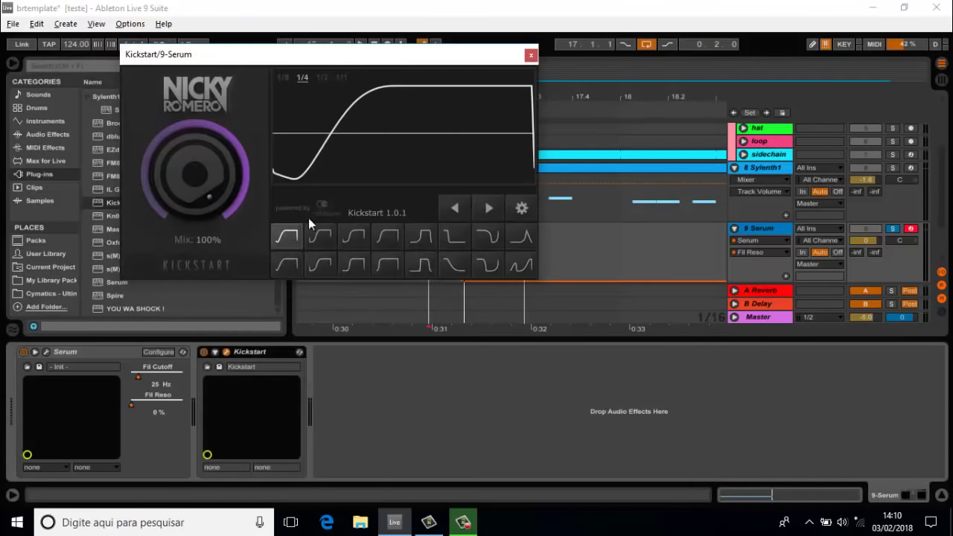
{"action": "left_click", "coordinate": [349, 239]}
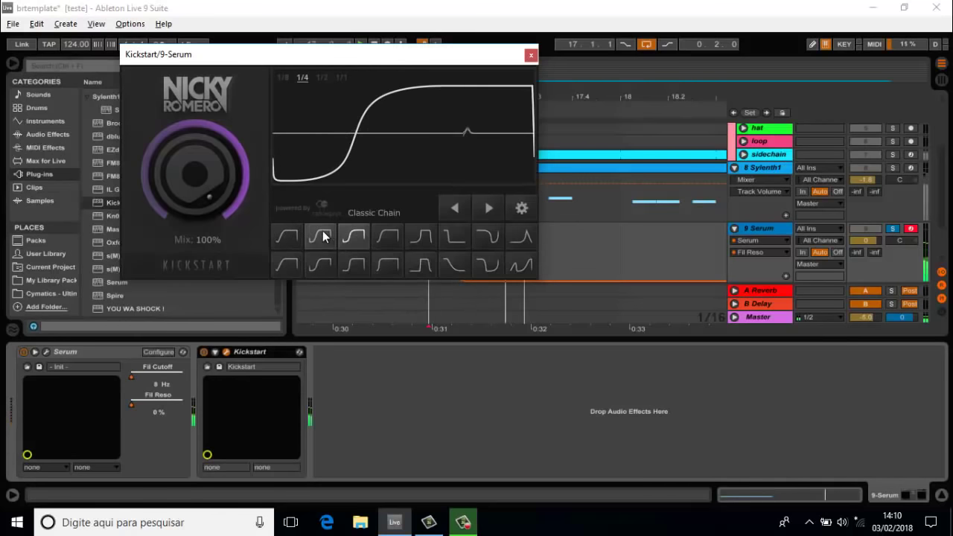
{"action": "left_click", "coordinate": [323, 233]}
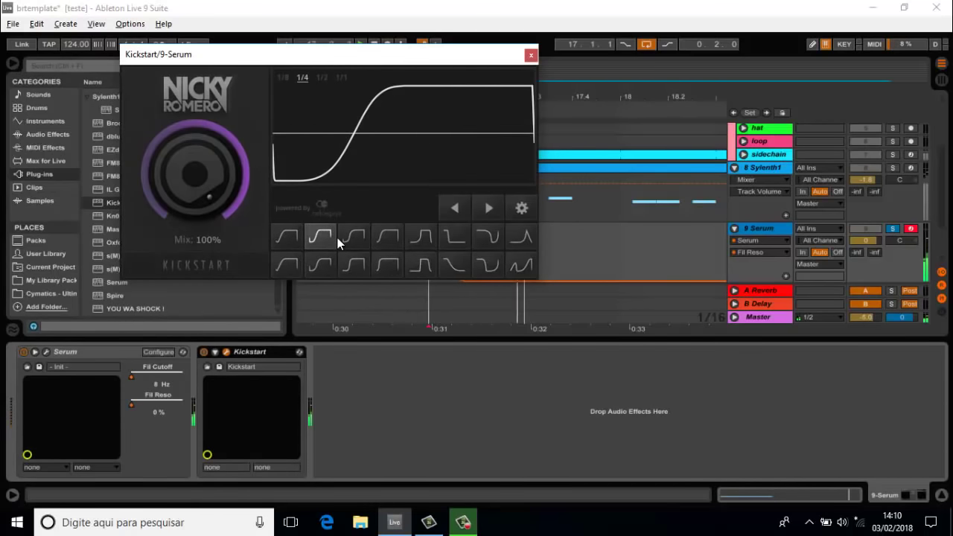
{"action": "left_click", "coordinate": [530, 55]}
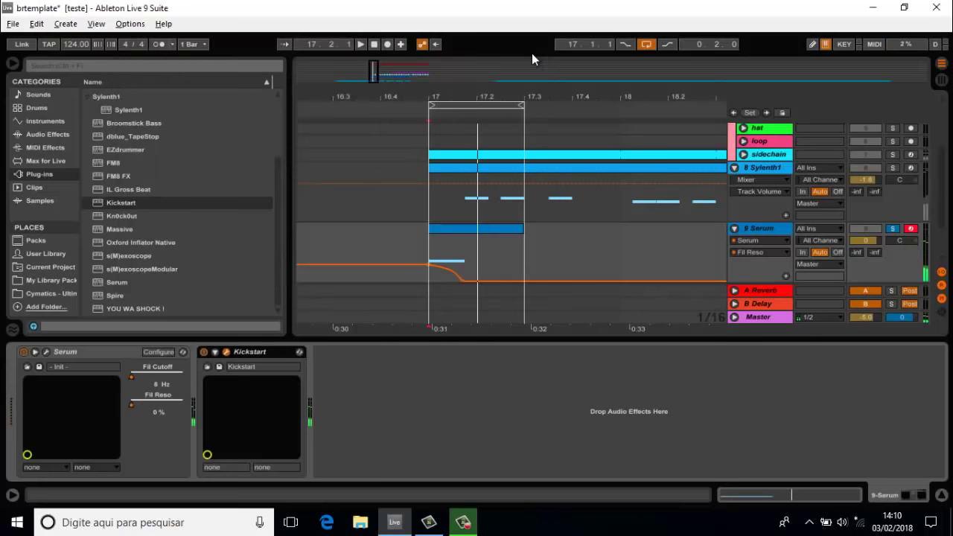
Enable Serum's Hall reverb effect with its mix at 28%, audition it, and close the plug-in window
{"action": "left_click", "coordinate": [47, 352]}
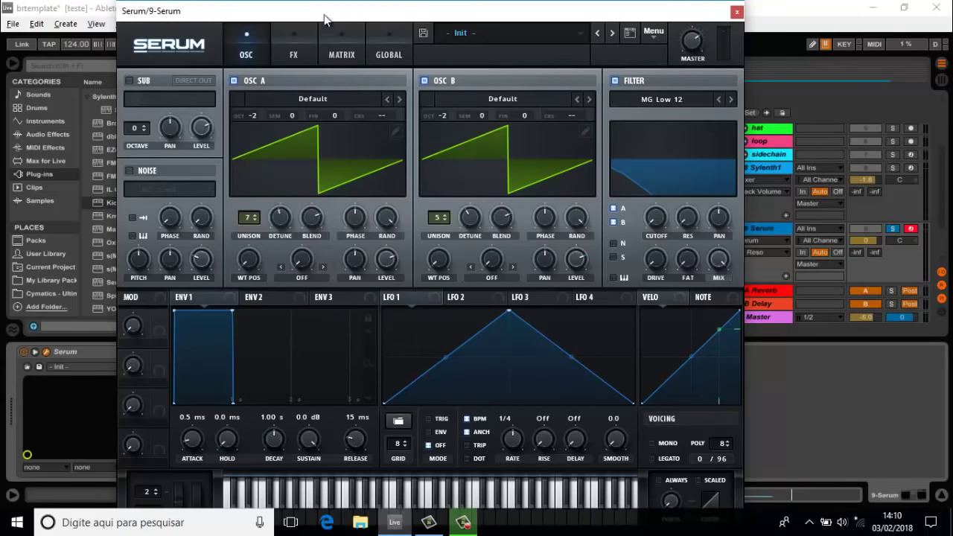
{"action": "left_click", "coordinate": [298, 41]}
{"action": "left_click", "coordinate": [340, 41]}
{"action": "left_click", "coordinate": [296, 45]}
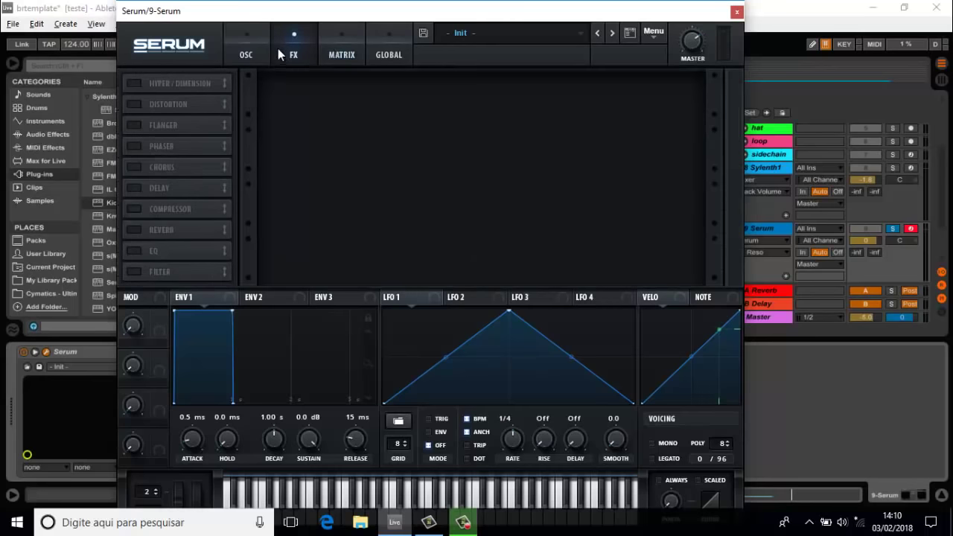
{"action": "left_click", "coordinate": [335, 57]}
{"action": "left_click", "coordinate": [296, 57]}
{"action": "left_click", "coordinate": [133, 230]}
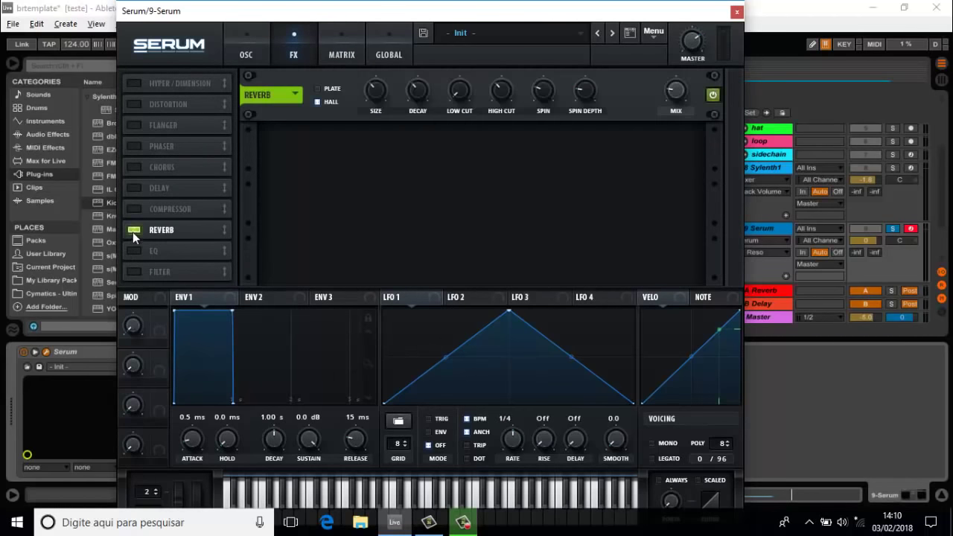
{"action": "mouse_move", "coordinate": [675, 90]}
{"action": "left_mouse_down"}
{"action": "mouse_move", "coordinate": [675, 77]}
{"action": "mouse_move", "coordinate": [674, 88]}
{"action": "left_mouse_up"}
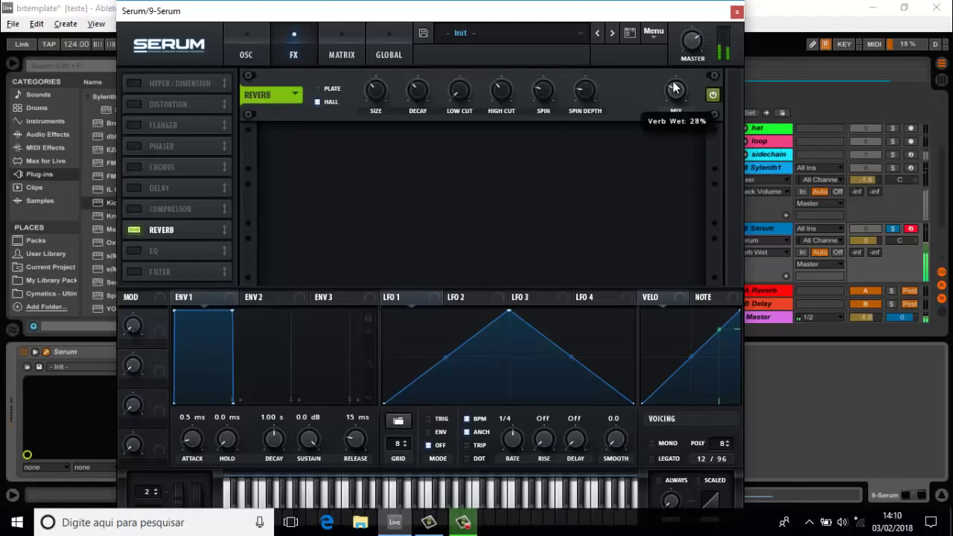
{"action": "left_click", "coordinate": [737, 11]}
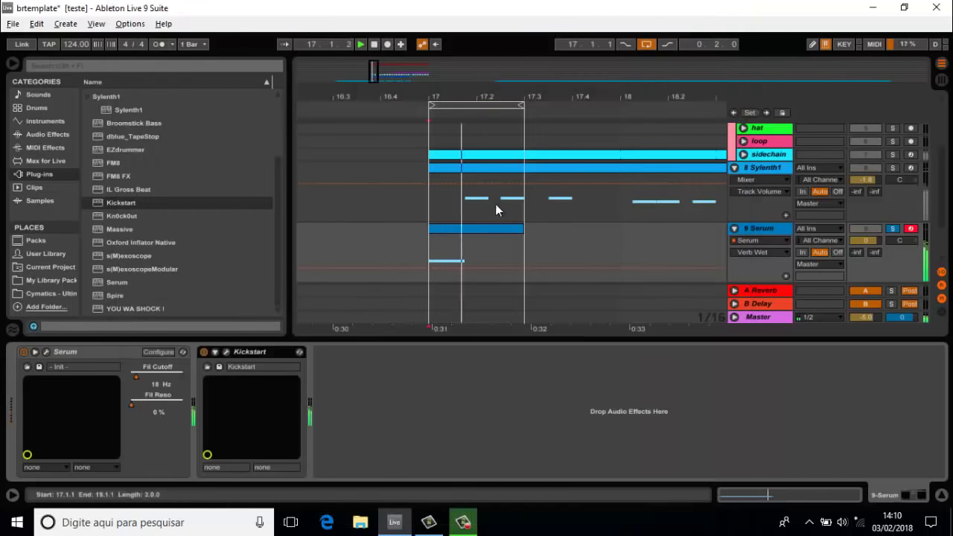
Unsolo the Serum track, play the arrangement from 16.2.1 with all tracks, and turn looping off
{"action": "left_click", "coordinate": [892, 230]}
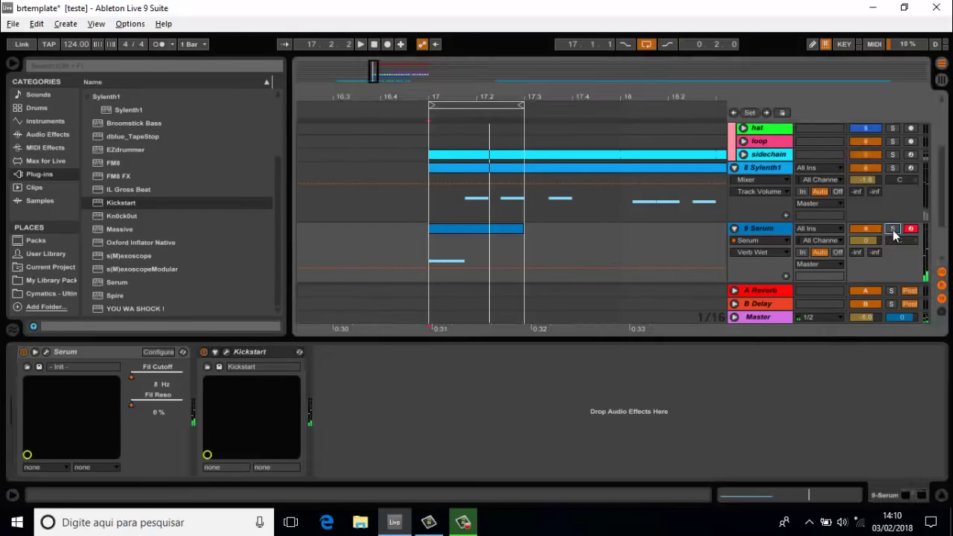
{"action": "left_click_drag", "start_coordinate": [376, 78], "coordinate": [378, 83]}
{"action": "left_click", "coordinate": [398, 292]}
{"action": "left_click", "coordinate": [392, 247]}
{"action": "key", "text": "space"}
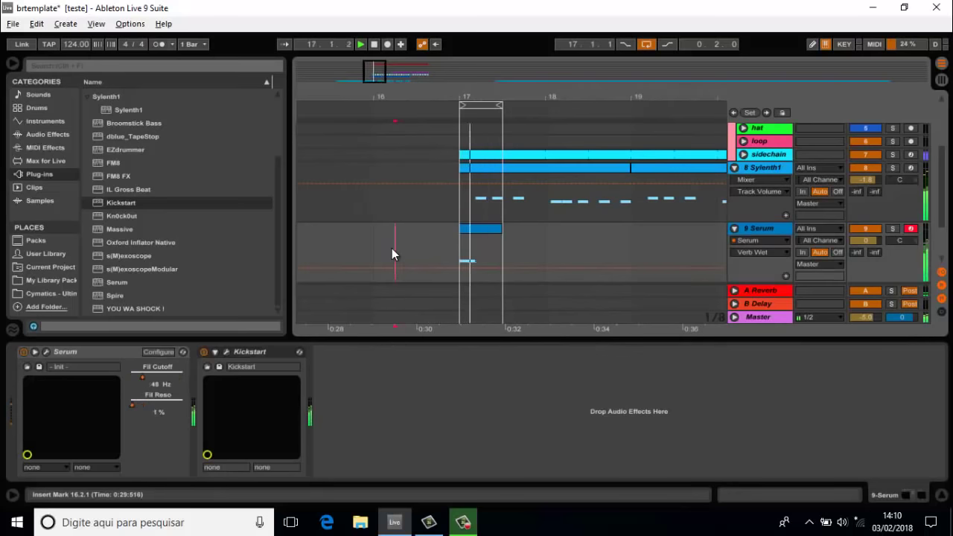
{"action": "left_click", "coordinate": [646, 46]}
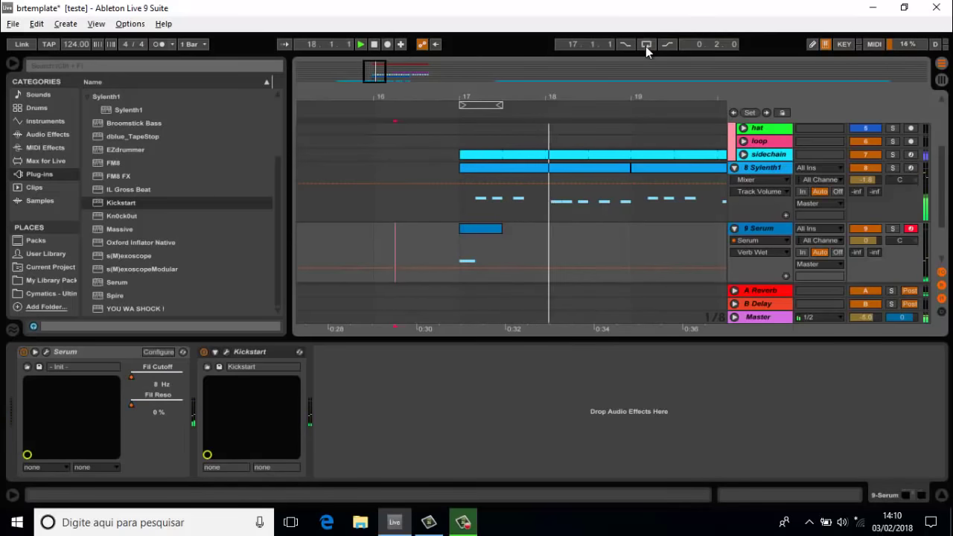
Stop playback, add Kickstart after EQ Eight on the Sylenth1 track, audition its second curve preset at 1/4, and close its window
{"action": "left_click_drag", "start_coordinate": [374, 70], "coordinate": [381, 71]}
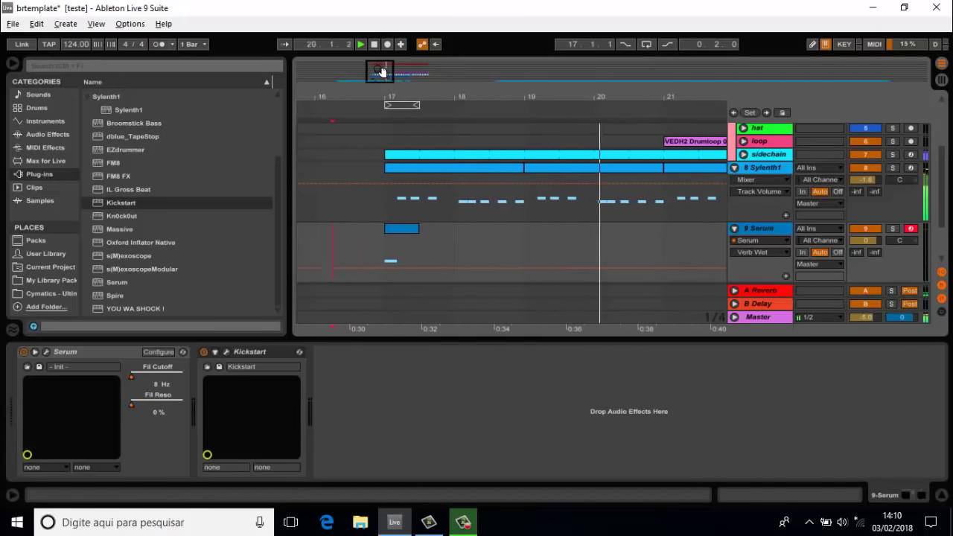
{"action": "key", "text": "space"}
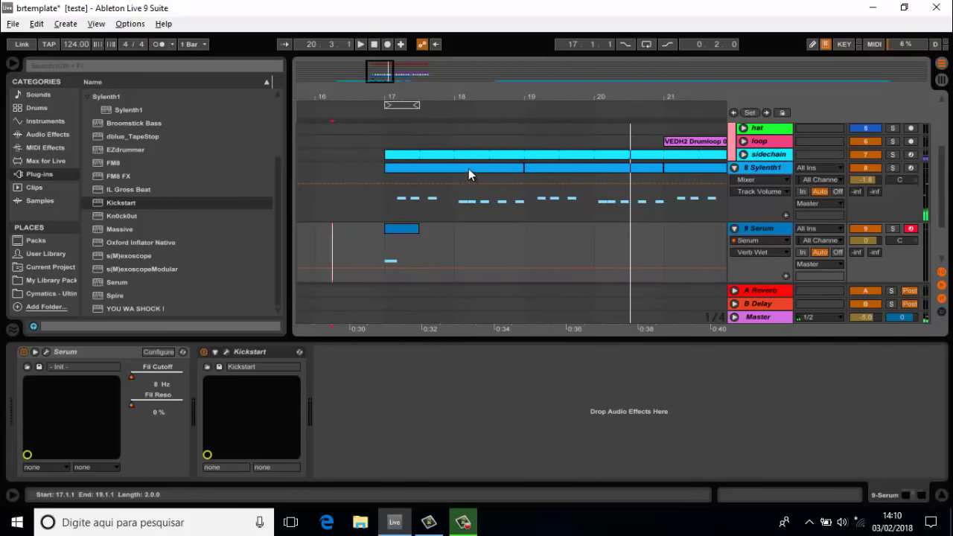
{"action": "left_click", "coordinate": [468, 168]}
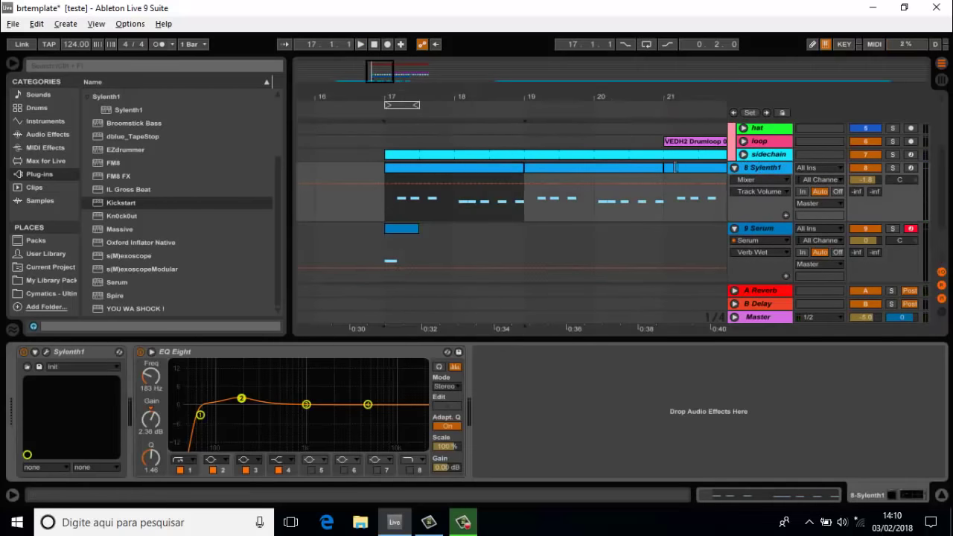
{"action": "left_click", "coordinate": [117, 202]}
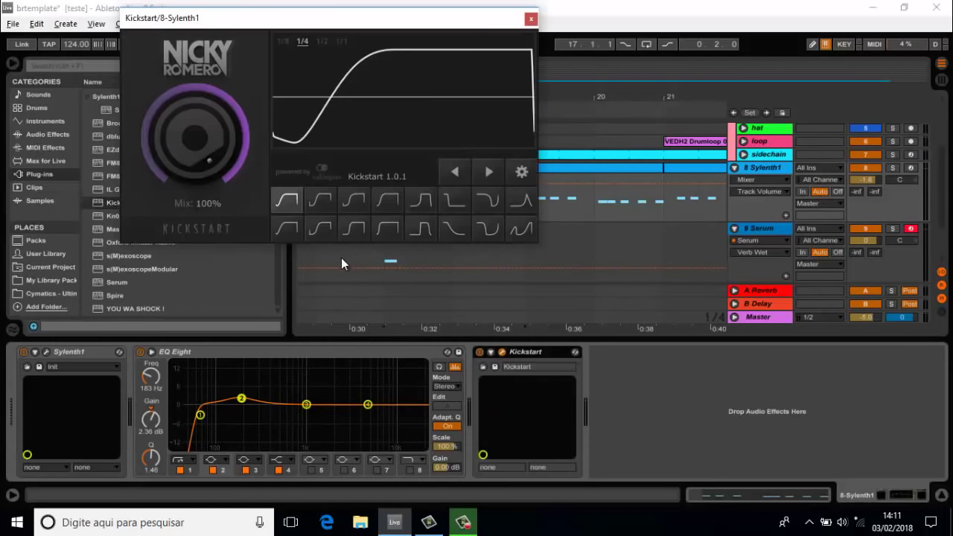
{"action": "key", "text": "space"}
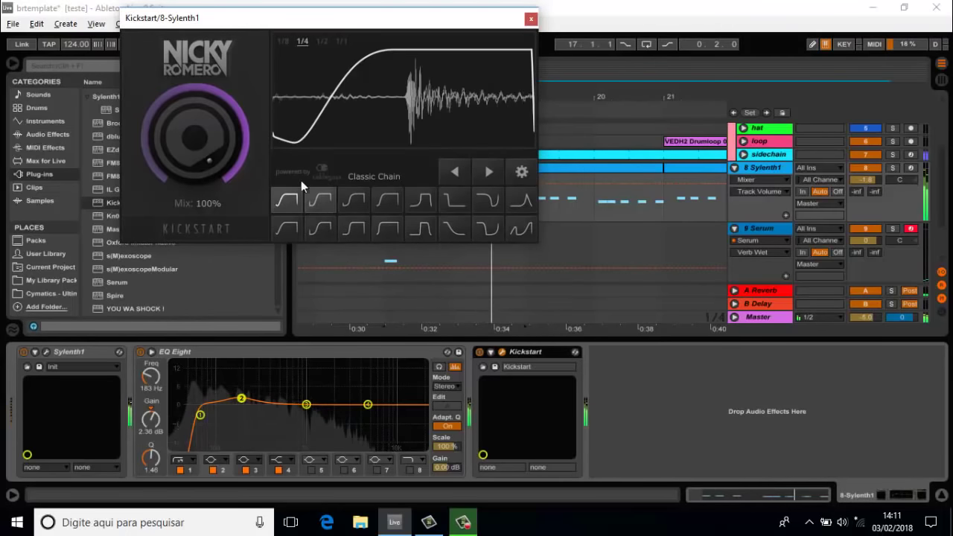
{"action": "left_click", "coordinate": [321, 194]}
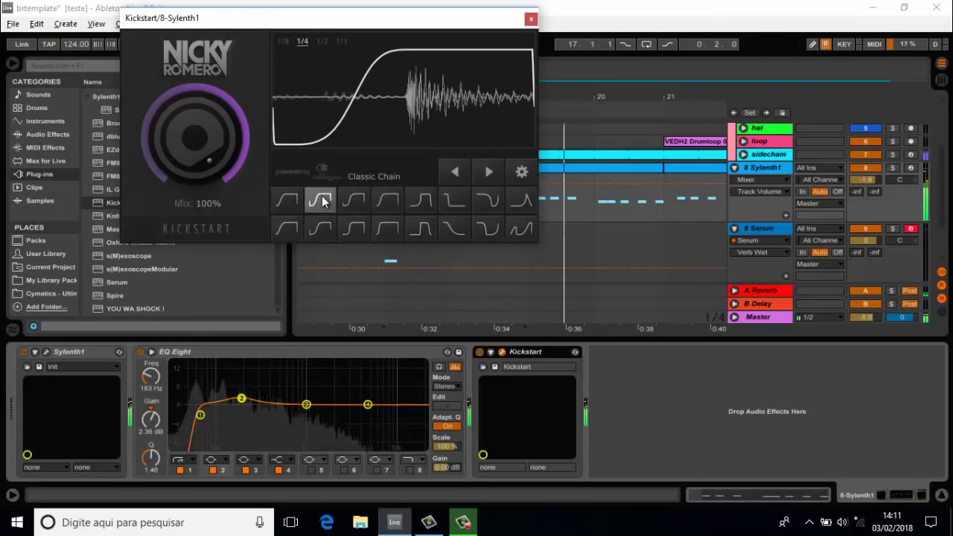
{"action": "left_click", "coordinate": [529, 18]}
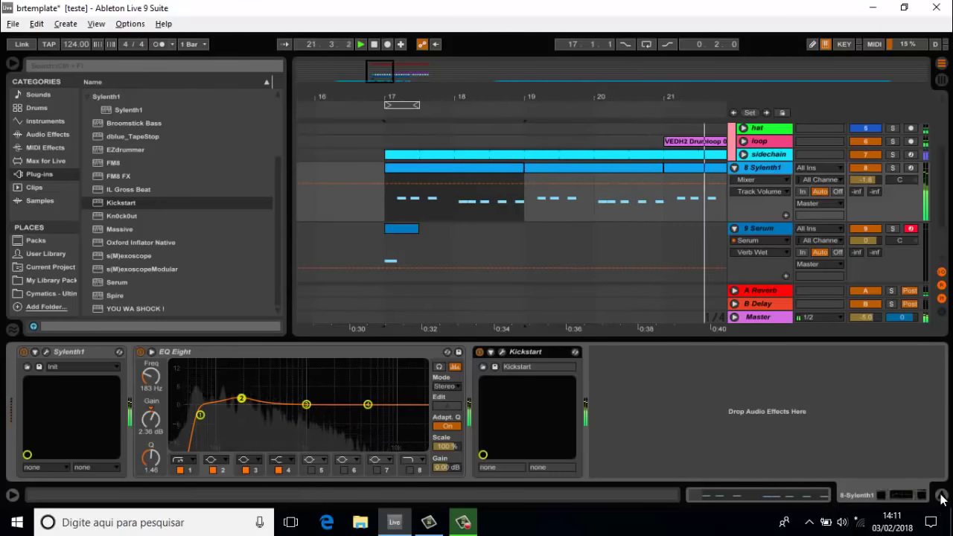
Hide the device view, copy the Serum clip from bar 17 to 19.1.1 and 21.1.1, and audition the arrangement
{"action": "key", "text": "ctrl+alt+l"}
{"action": "left_click_drag", "start_coordinate": [393, 73], "coordinate": [389, 76]}
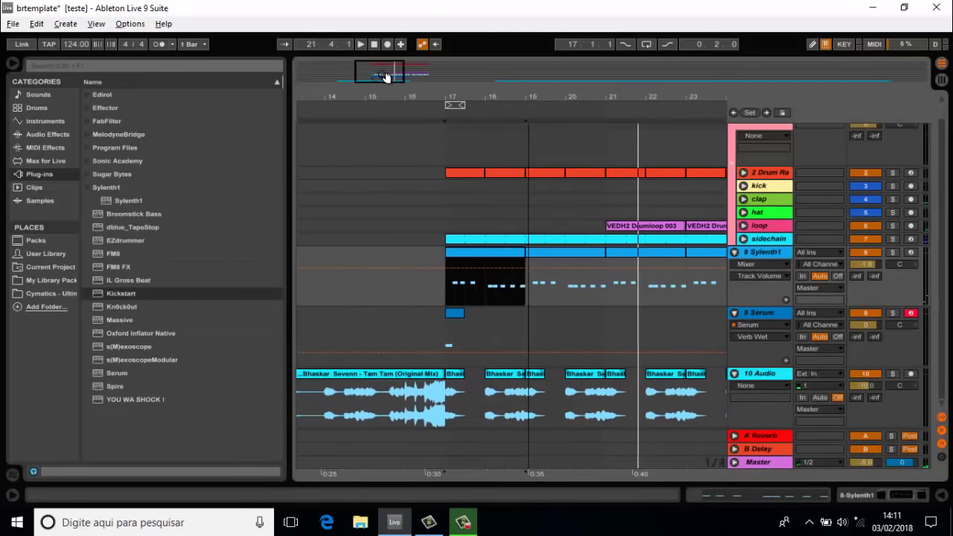
{"action": "left_click", "coordinate": [446, 326]}
{"action": "key", "text": "space"}
{"action": "left_click", "coordinate": [548, 324]}
{"action": "left_click", "coordinate": [526, 324]}
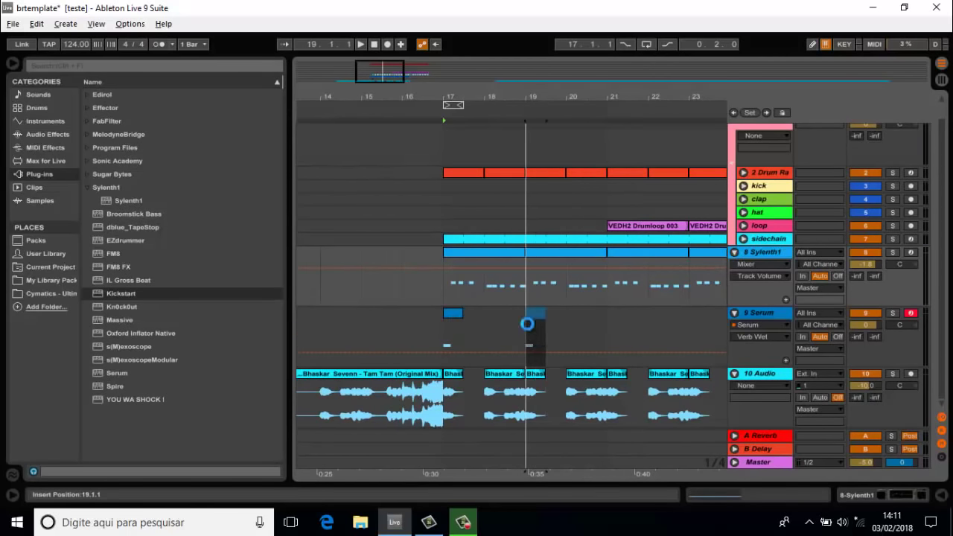
{"action": "key", "text": "ctrl+d"}
{"action": "key", "text": "space"}
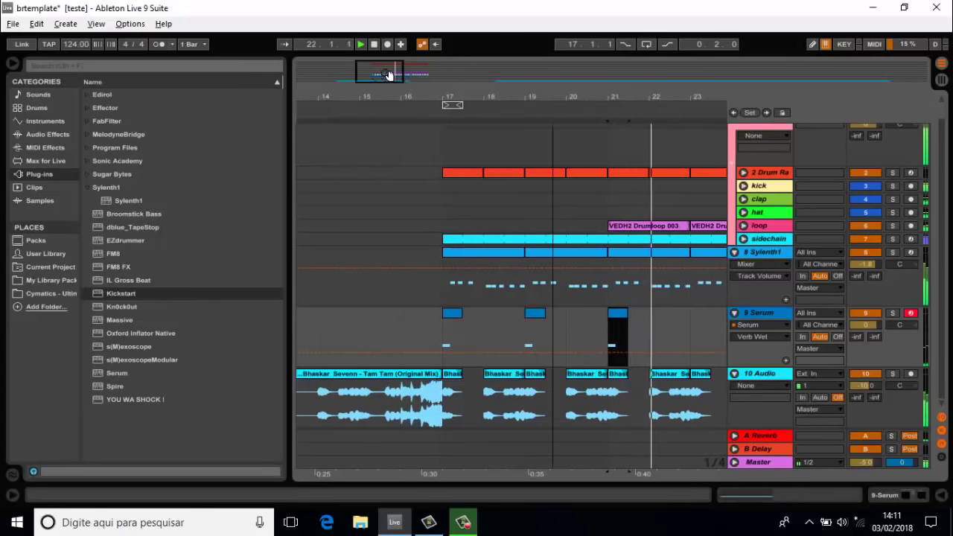
{"action": "key", "text": "space"}
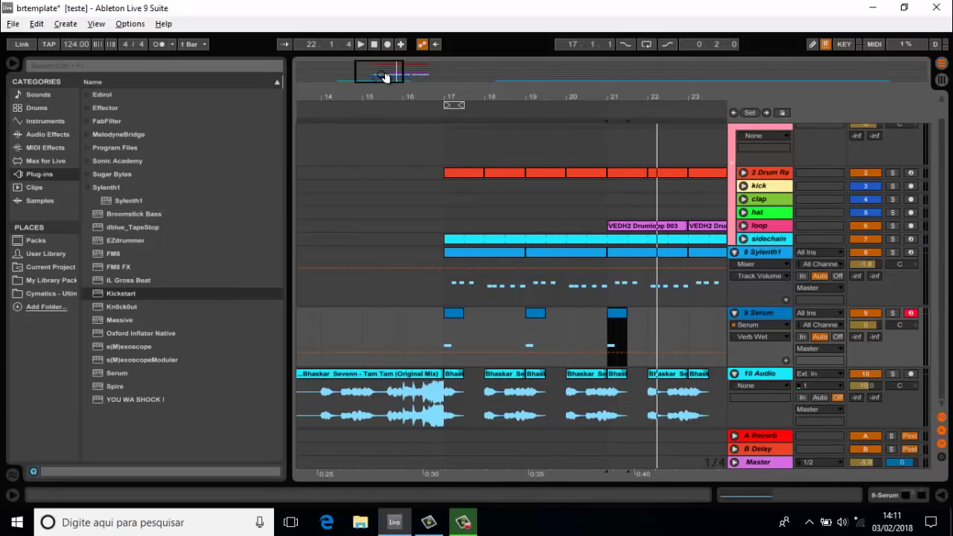
Play the arrangement from 9.3.1, near the start of the reference audio's build-up before the drop
{"action": "left_click_drag", "start_coordinate": [384, 76], "coordinate": [384, 75]}
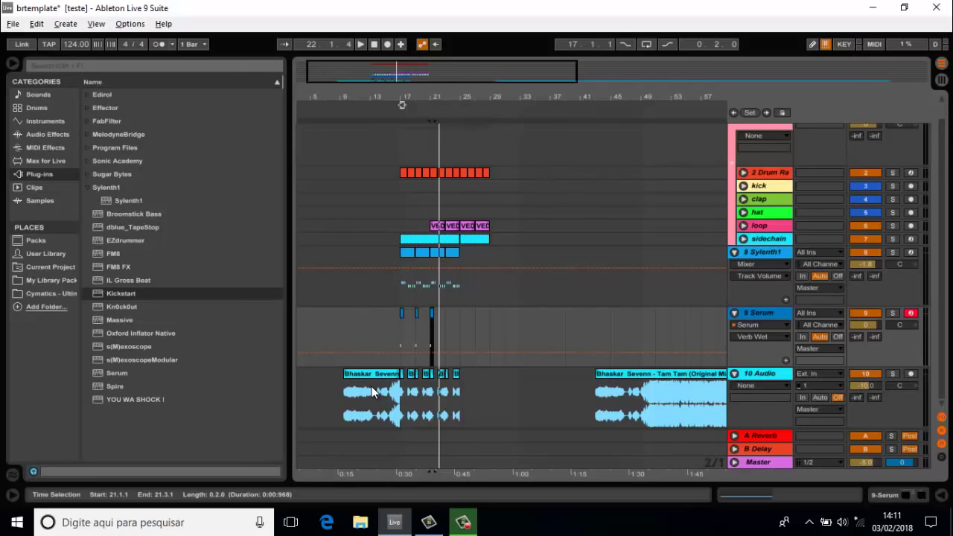
{"action": "left_click", "coordinate": [345, 402]}
{"action": "key", "text": "space"}
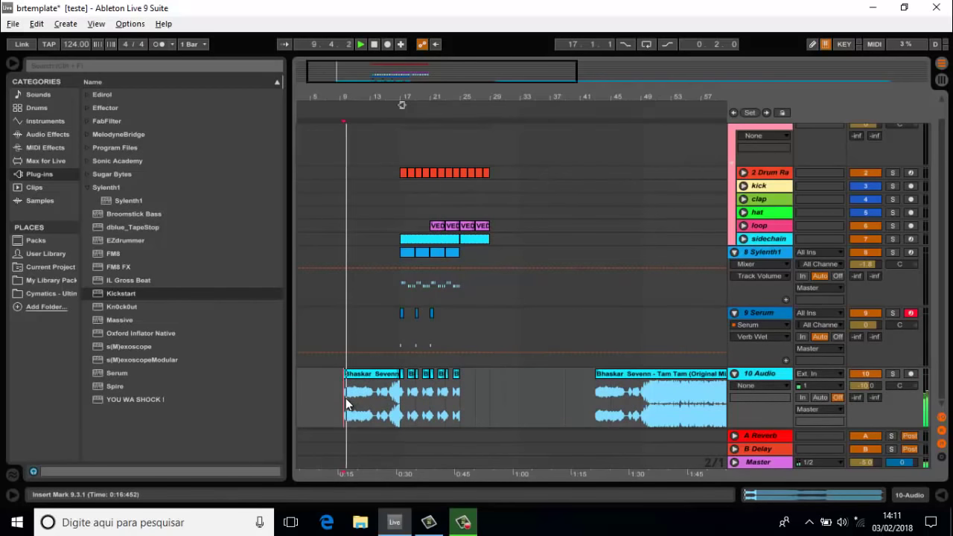